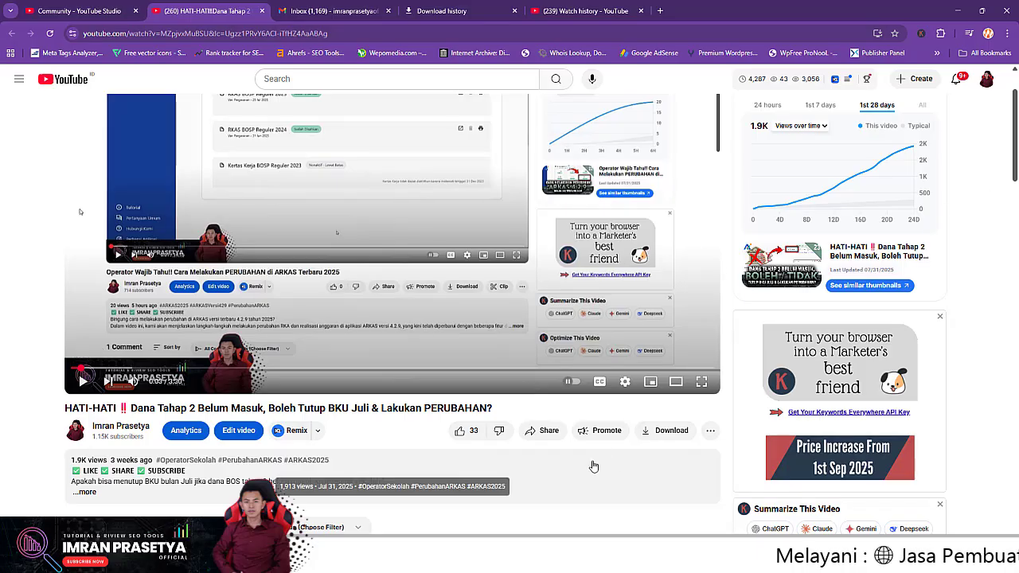
Look through the comments under the YouTube video on closing the July BKU for viewer questions about filling in the August BKU.
{"action": "scroll", "coordinate": [593, 466], "scroll_direction": "down", "scroll_amount": 2}
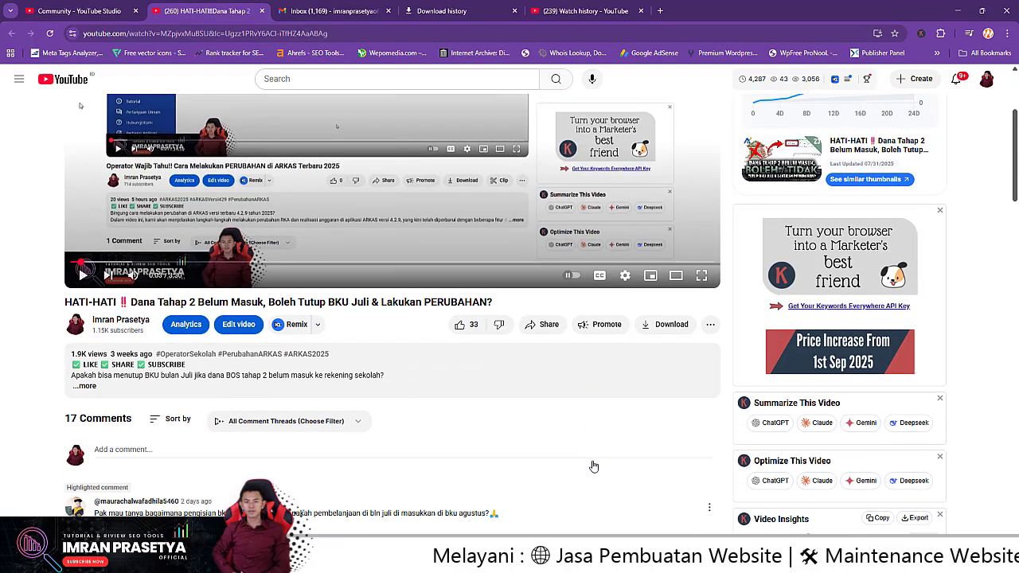
{"action": "scroll", "coordinate": [593, 466], "scroll_direction": "down", "scroll_amount": 2}
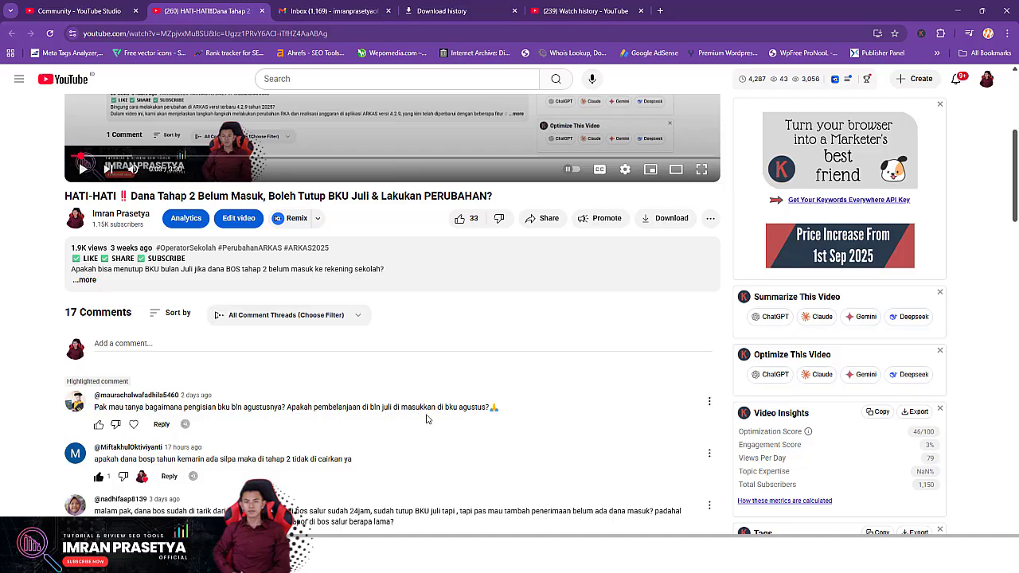
{"action": "scroll", "coordinate": [449, 419], "scroll_direction": "up", "scroll_amount": 1}
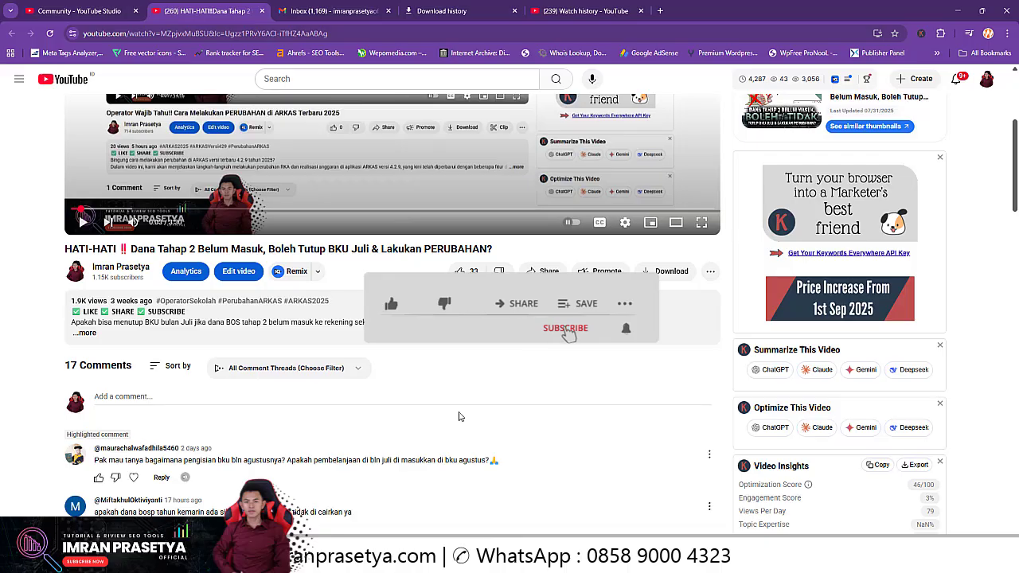
{"action": "scroll", "coordinate": [458, 416], "scroll_direction": "up", "scroll_amount": 3}
{"action": "scroll", "coordinate": [458, 416], "scroll_direction": "down", "scroll_amount": 2}
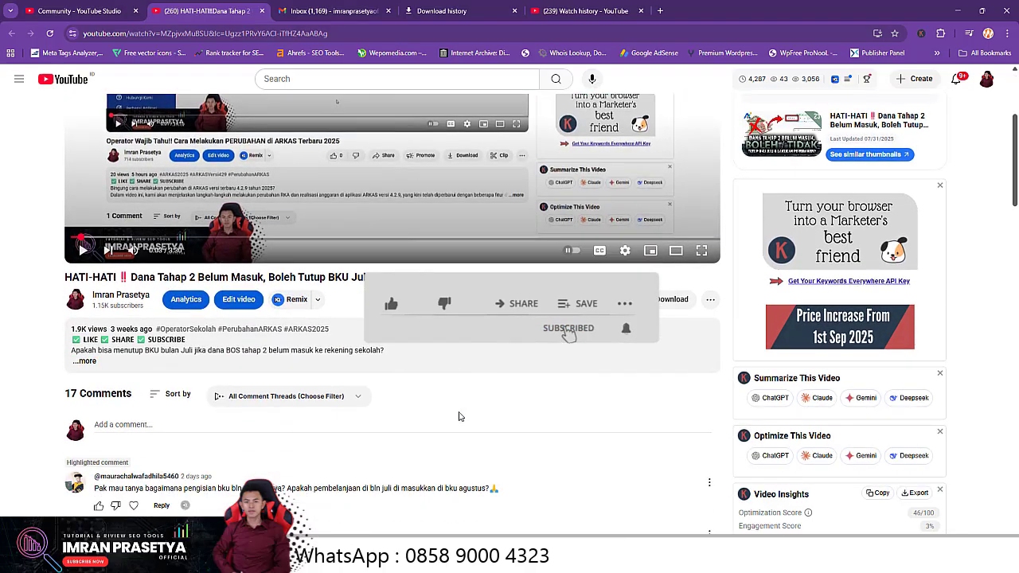
{"action": "scroll", "coordinate": [458, 416], "scroll_direction": "down", "scroll_amount": 2}
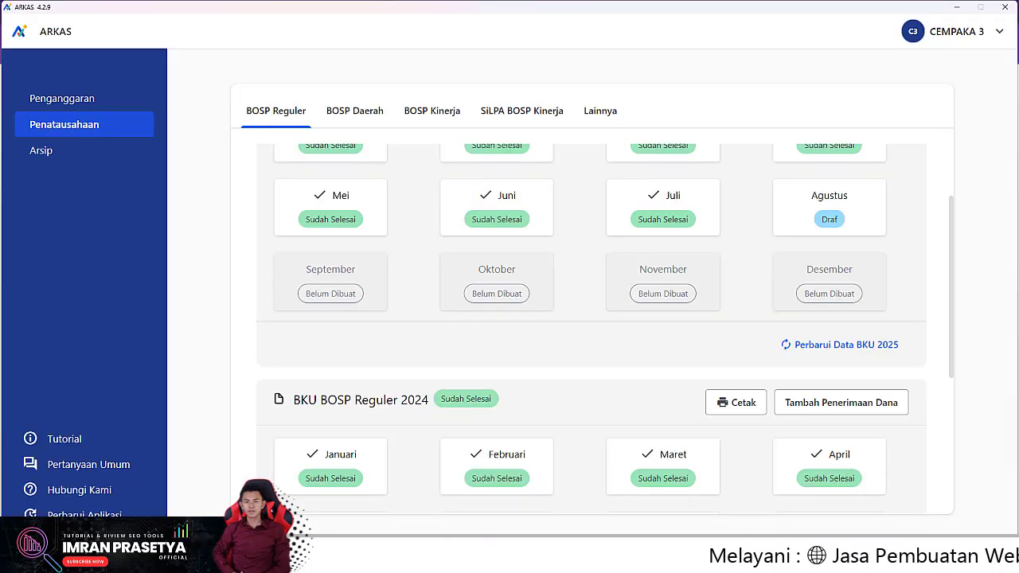
Switch to ARKAS and view the July budget items in the RKAS BOSP Reguler 2025.
{"action": "left_click", "coordinate": [60, 98]}
{"action": "left_click", "coordinate": [51, 125]}
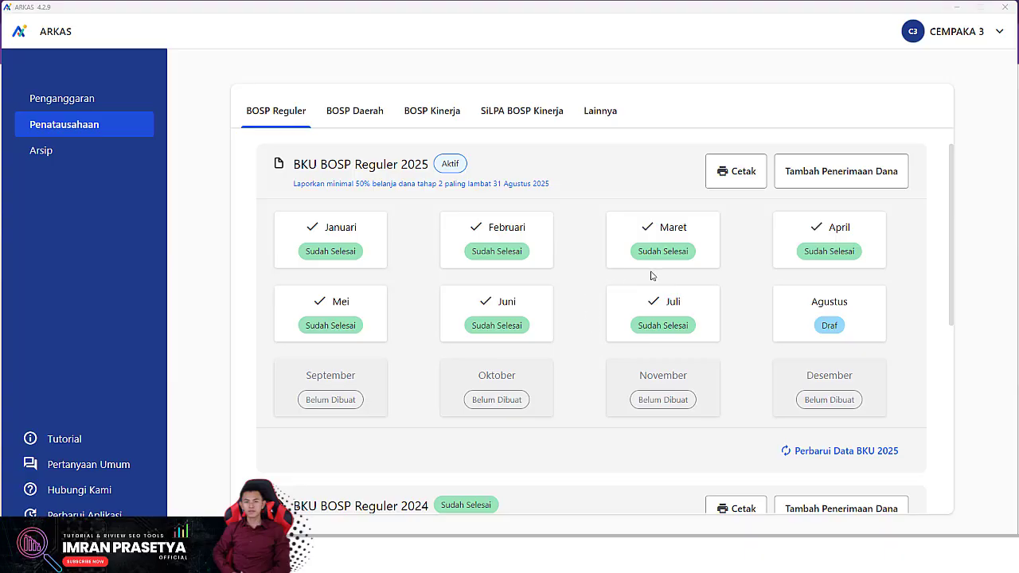
{"action": "left_click", "coordinate": [107, 102]}
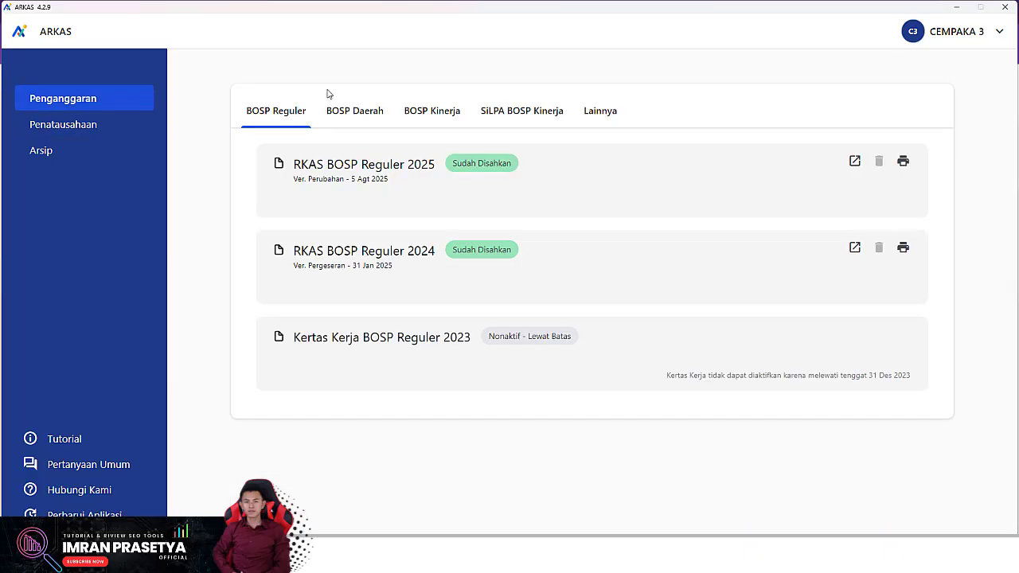
{"action": "left_click", "coordinate": [855, 163]}
{"action": "left_click", "coordinate": [308, 240]}
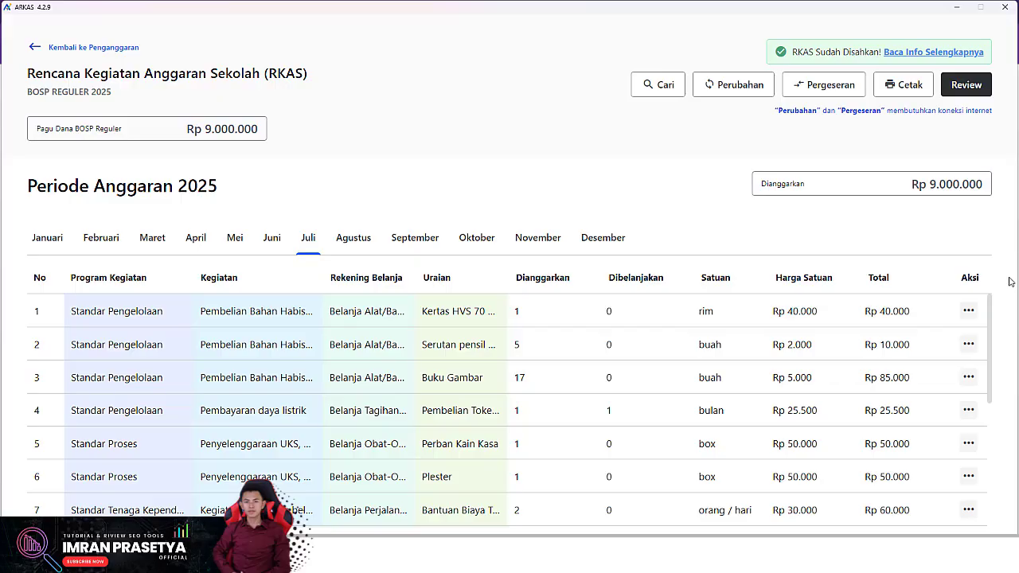
Return to Penatausahaan and open the August BKU of BOSP Reguler 2025.
{"action": "left_click", "coordinate": [31, 49]}
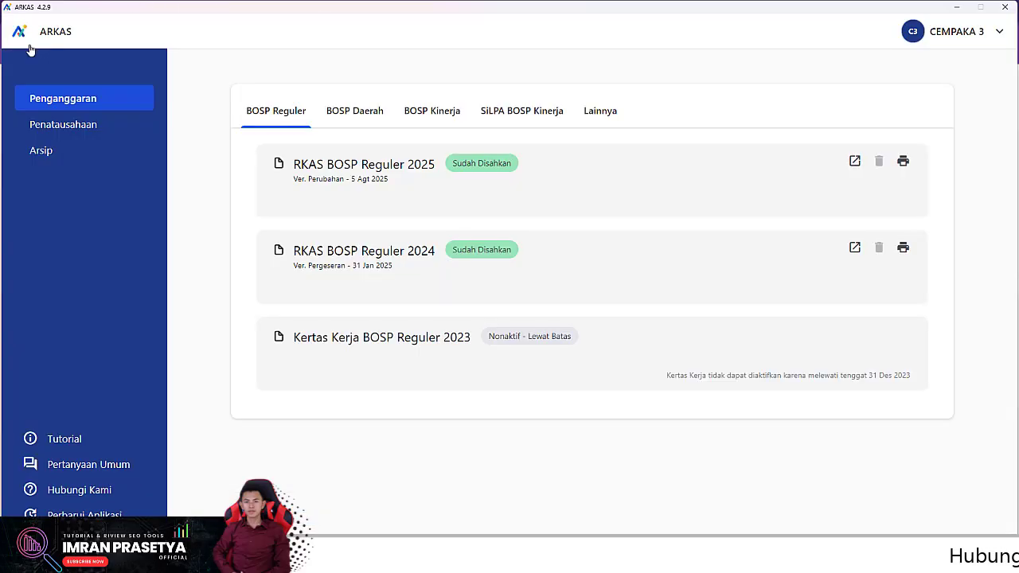
{"action": "left_click", "coordinate": [67, 125]}
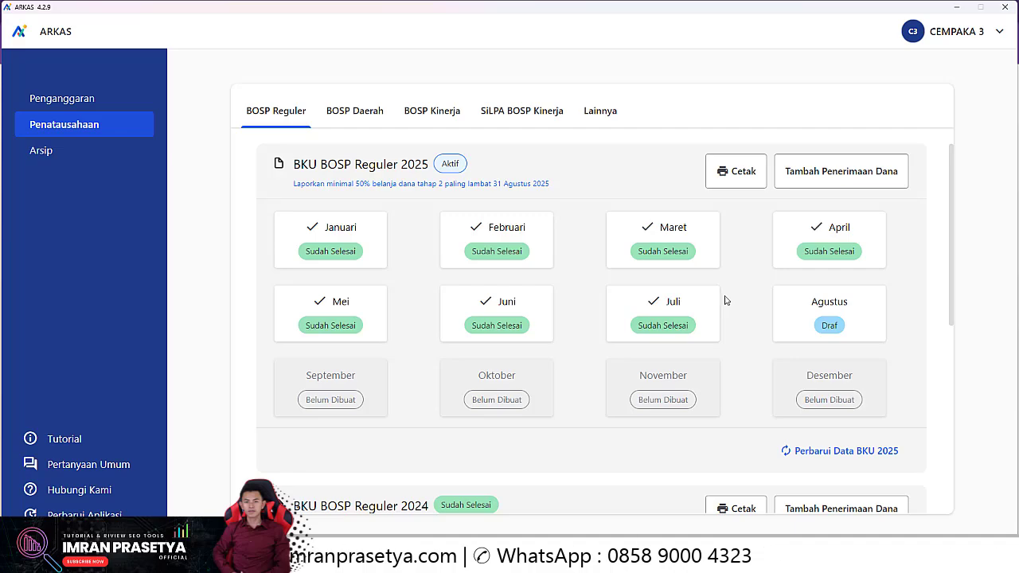
{"action": "left_click", "coordinate": [802, 322]}
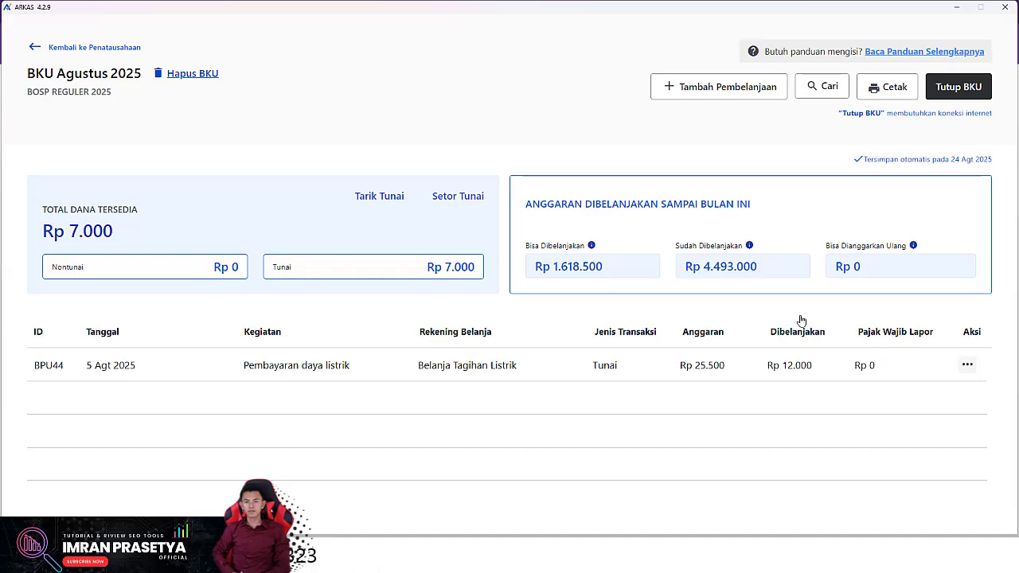
{"action": "left_click", "coordinate": [32, 48]}
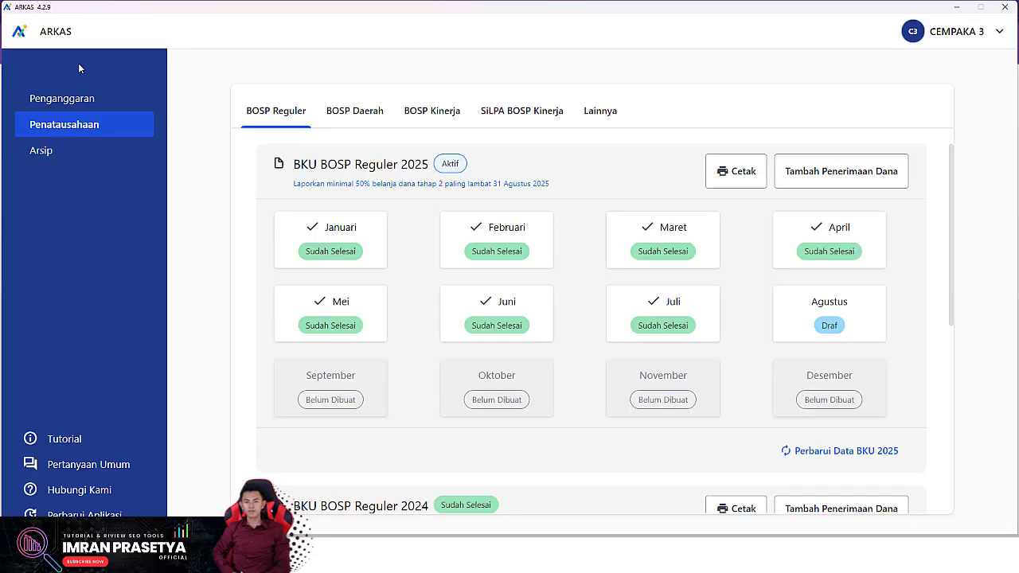
{"action": "left_click", "coordinate": [844, 308]}
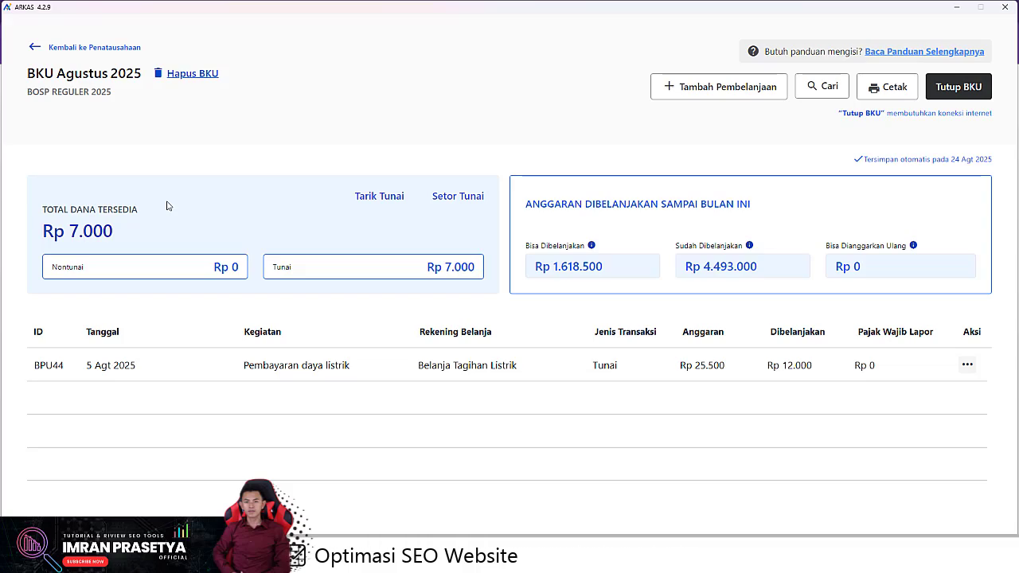
{"action": "left_click", "coordinate": [385, 201]}
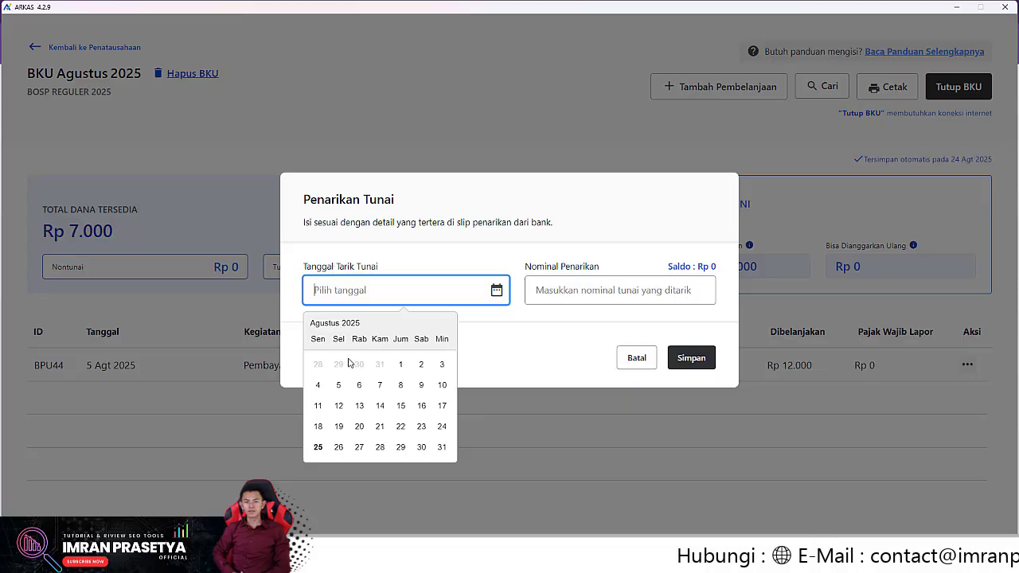
{"action": "left_click", "coordinate": [321, 433]}
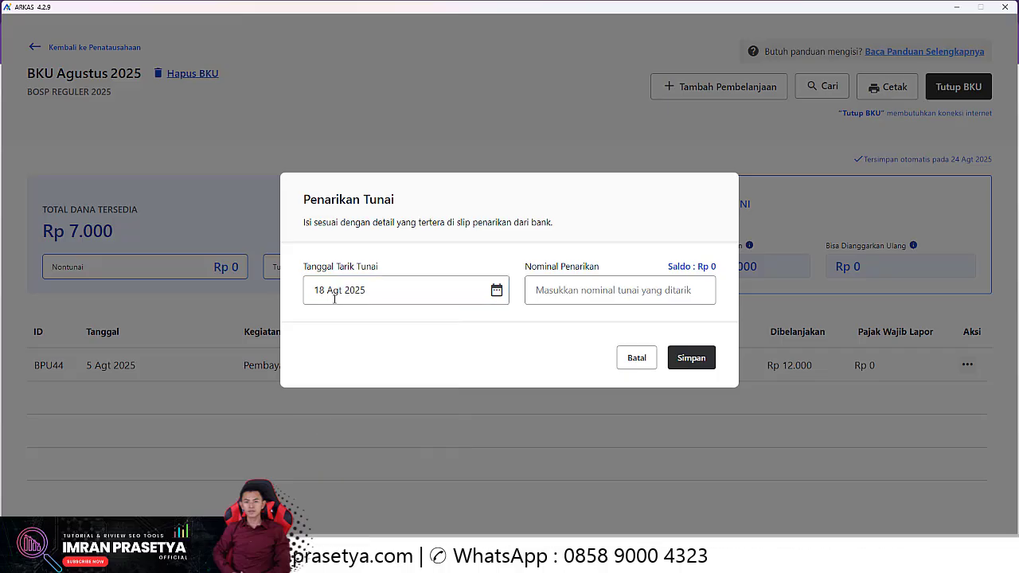
{"action": "left_click", "coordinate": [599, 291]}
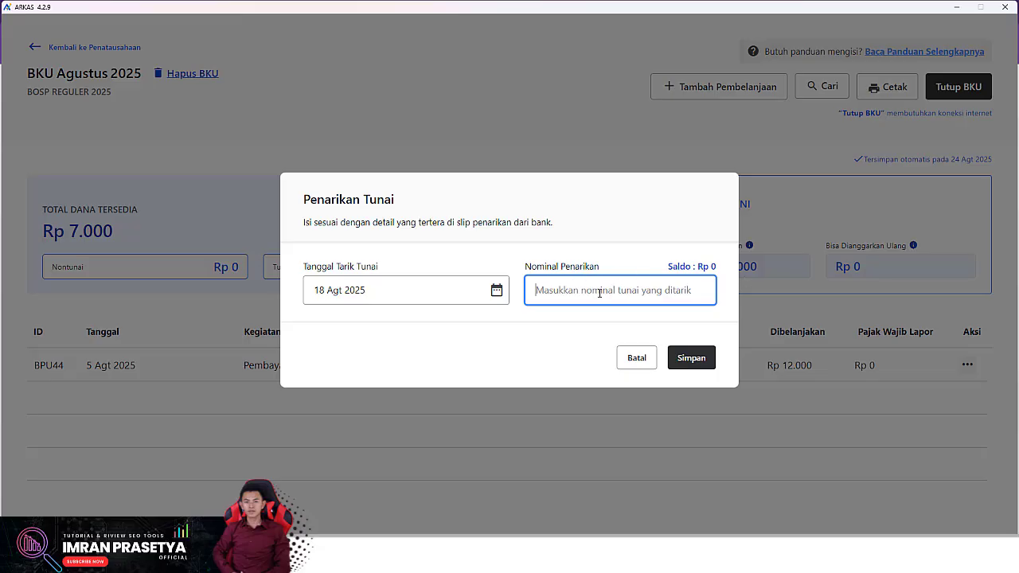
{"action": "left_click_drag", "start_coordinate": [720, 270], "coordinate": [704, 272]}
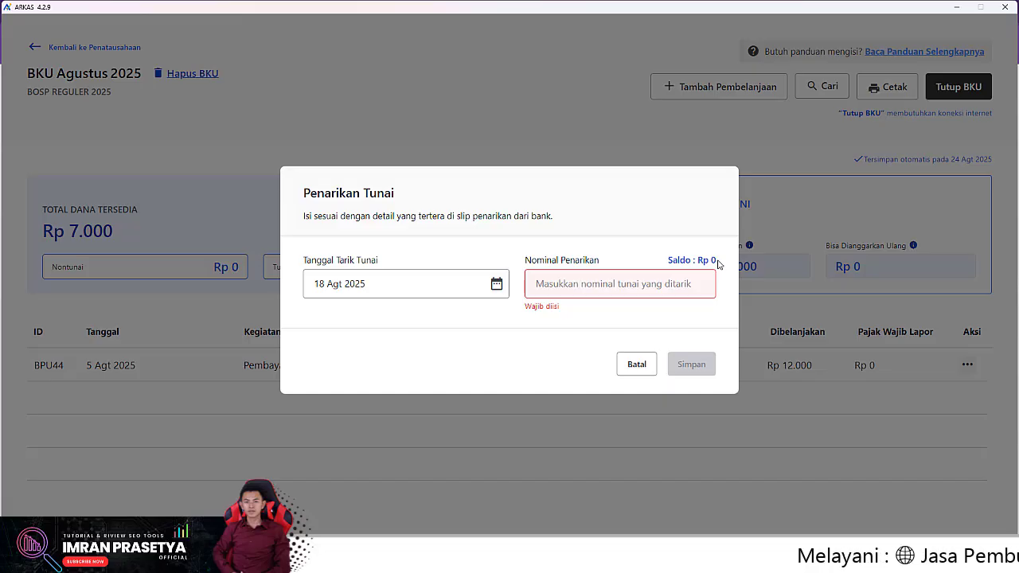
{"action": "double_click", "coordinate": [712, 260]}
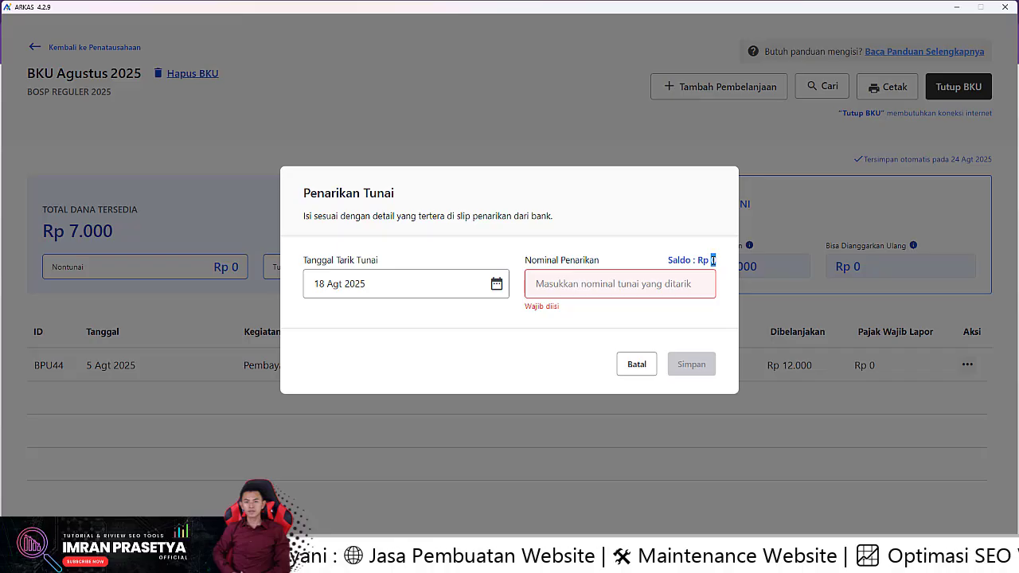
{"action": "left_click", "coordinate": [636, 368]}
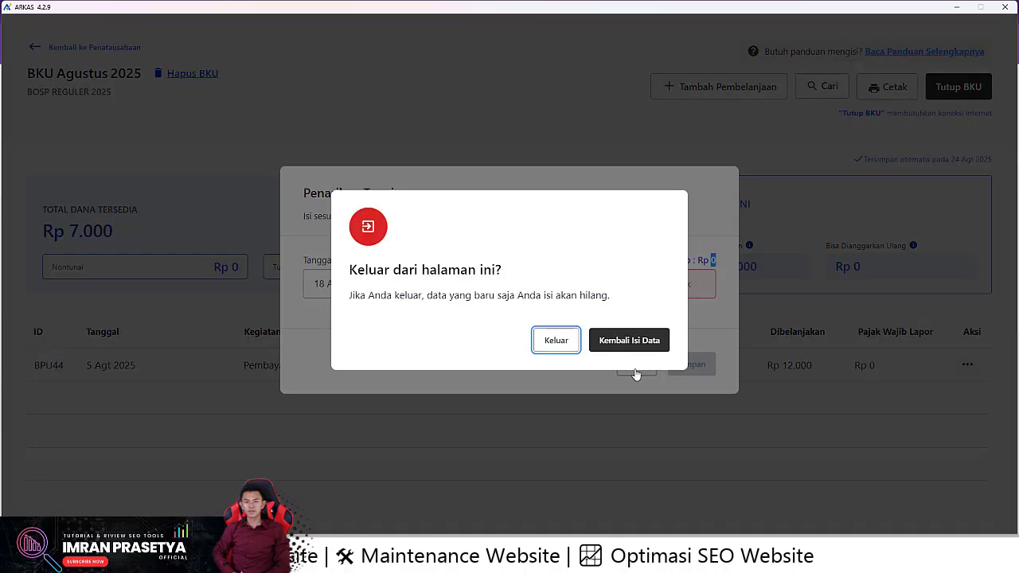
{"action": "left_click", "coordinate": [556, 343]}
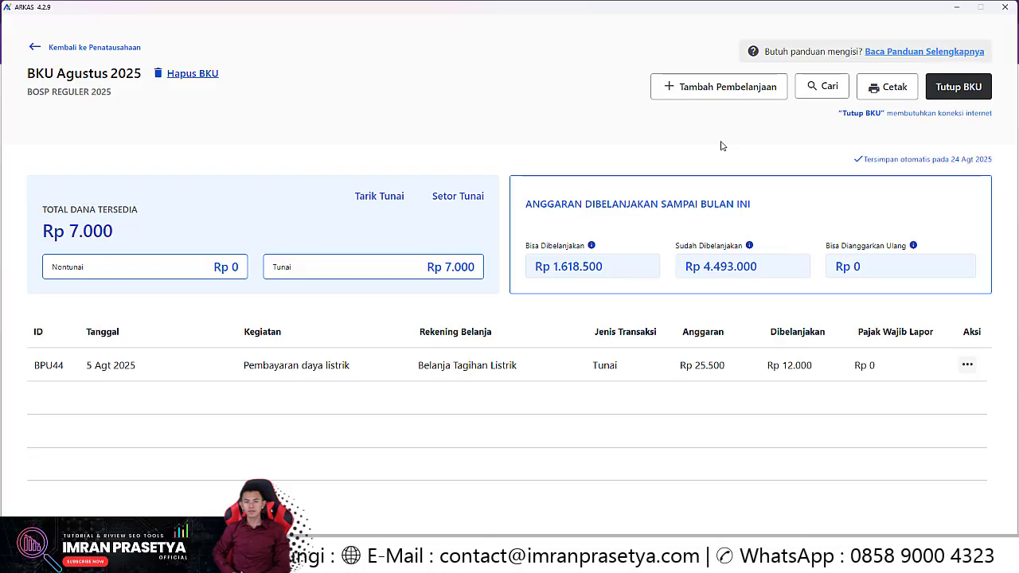
Start a new expenditure entry in the August BKU with transaction date 19 Agt 2025 and transaction type Tunai.
{"action": "left_click", "coordinate": [681, 86]}
{"action": "left_click", "coordinate": [326, 282]}
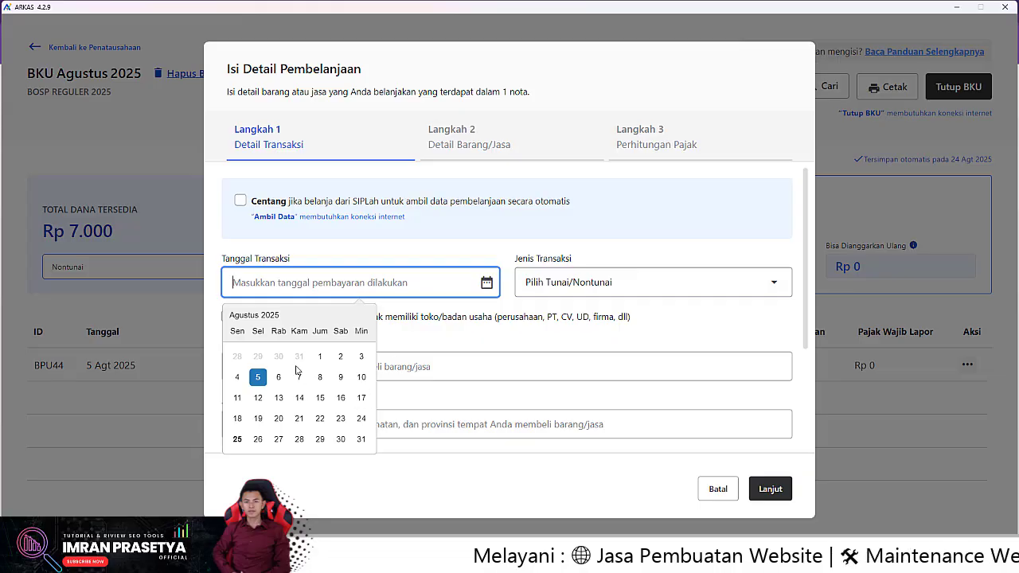
{"action": "left_click", "coordinate": [260, 418]}
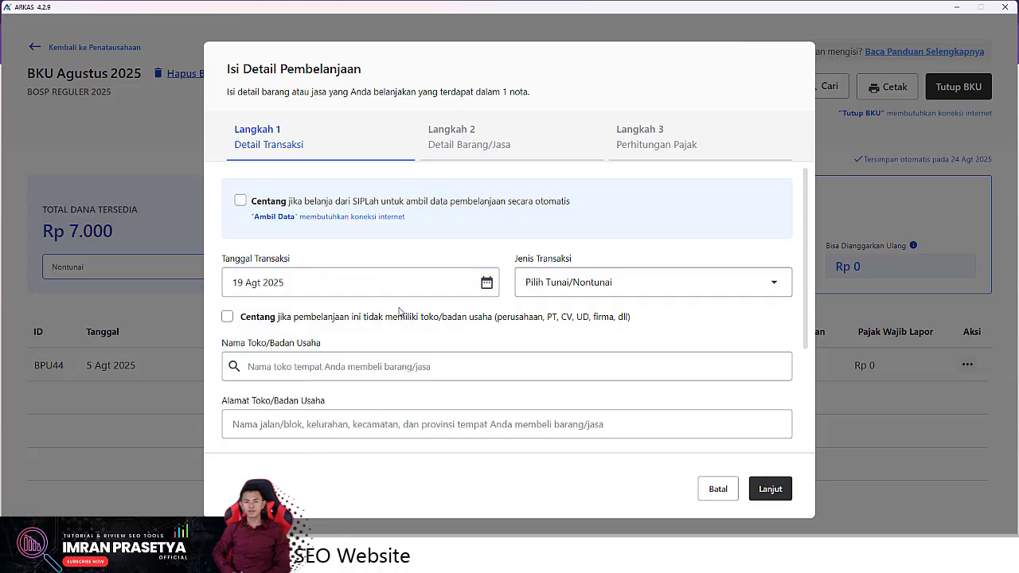
{"action": "left_click", "coordinate": [550, 282]}
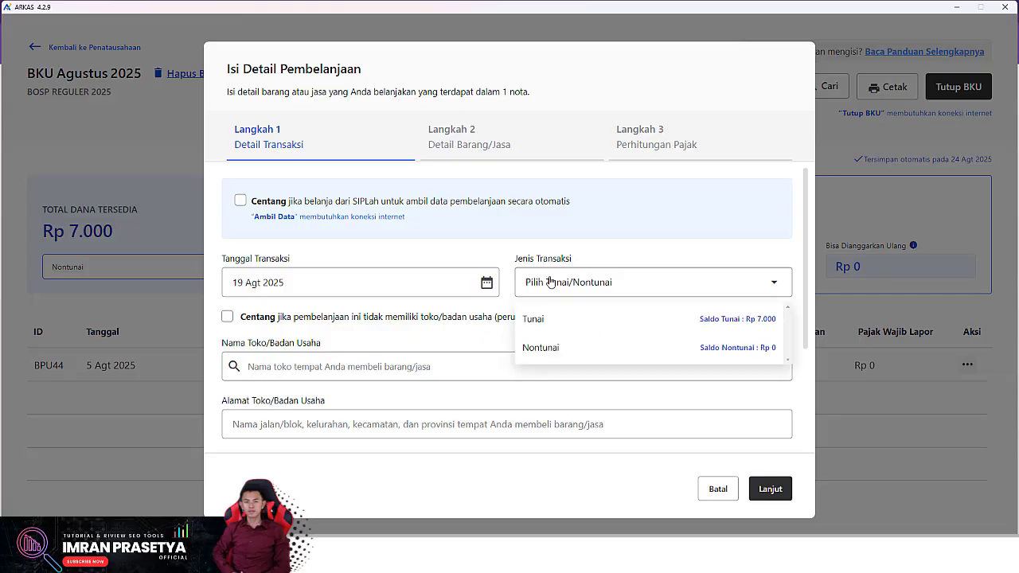
{"action": "left_click", "coordinate": [568, 322]}
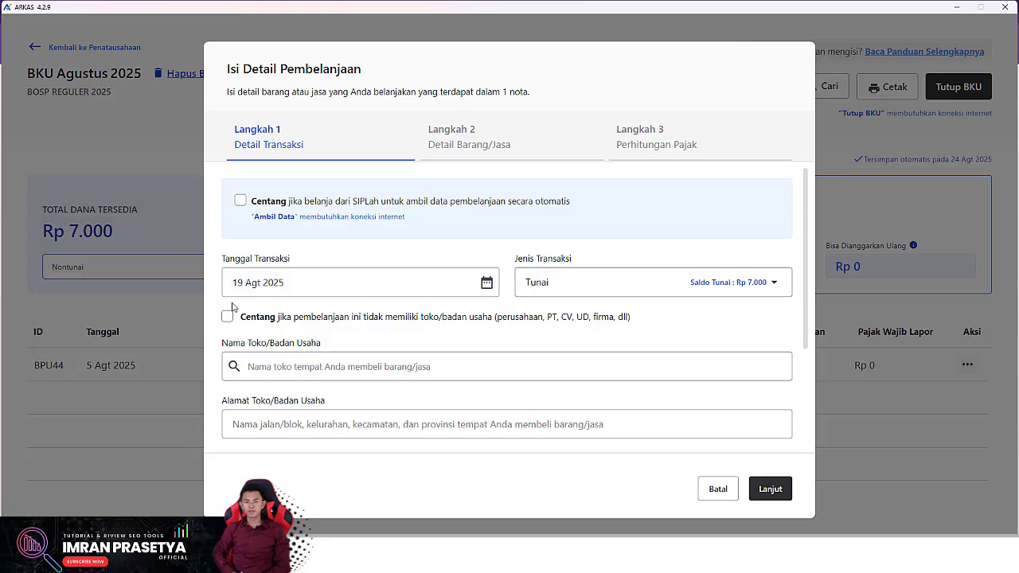
Choose the saved store IPA as the Toko/Badan Usaha for the expenditure.
{"action": "scroll", "coordinate": [355, 345], "scroll_direction": "down", "scroll_amount": 1}
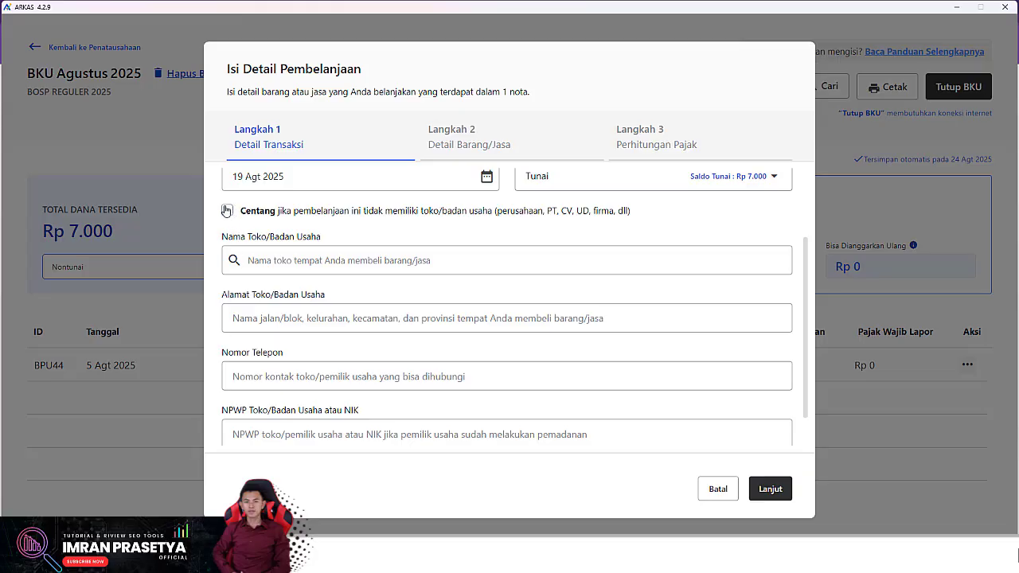
{"action": "left_click", "coordinate": [306, 257]}
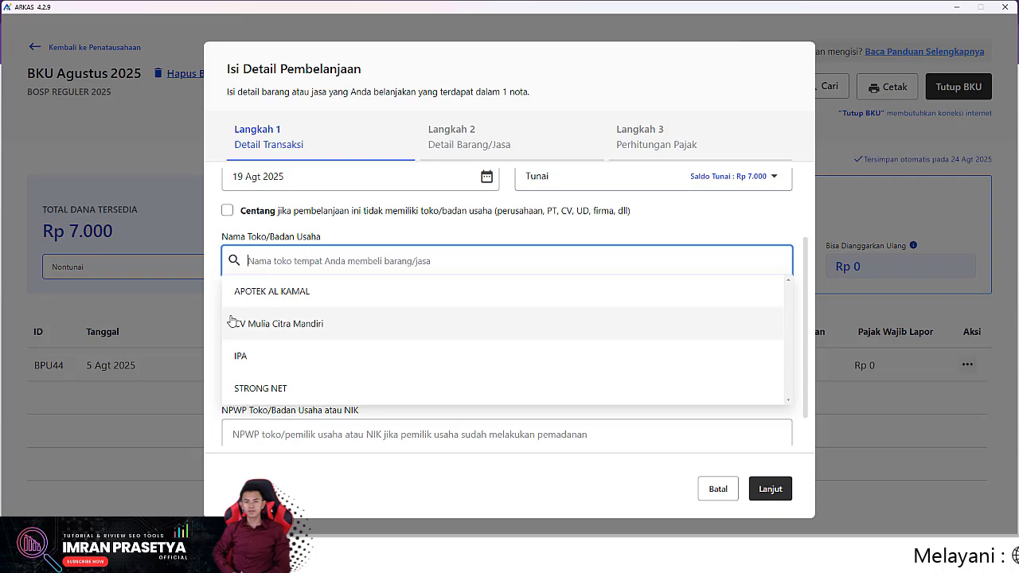
{"action": "left_click", "coordinate": [307, 355]}
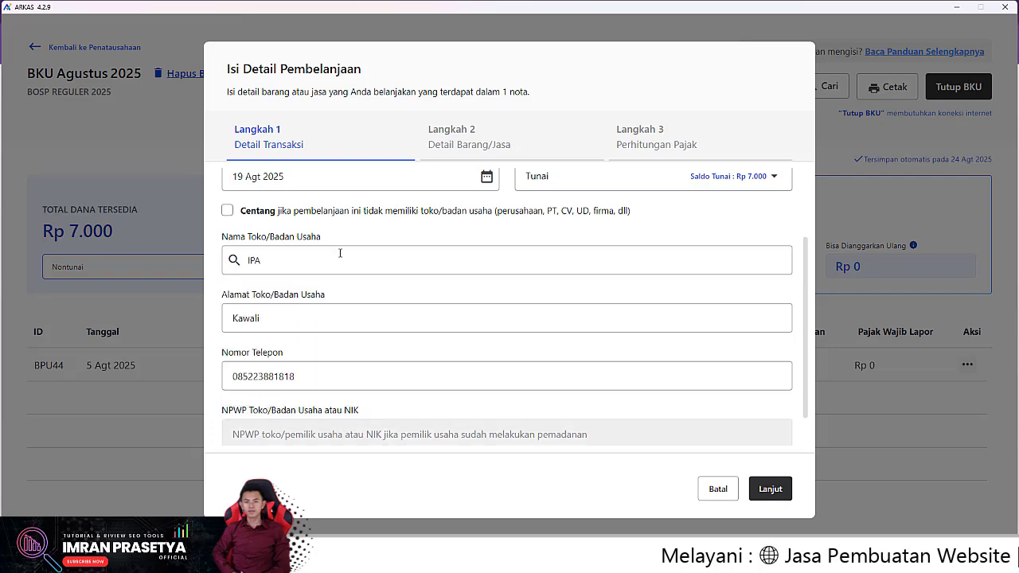
Clear the store's phone number and undo the deletion.
{"action": "scroll", "coordinate": [334, 333], "scroll_direction": "down", "scroll_amount": 1}
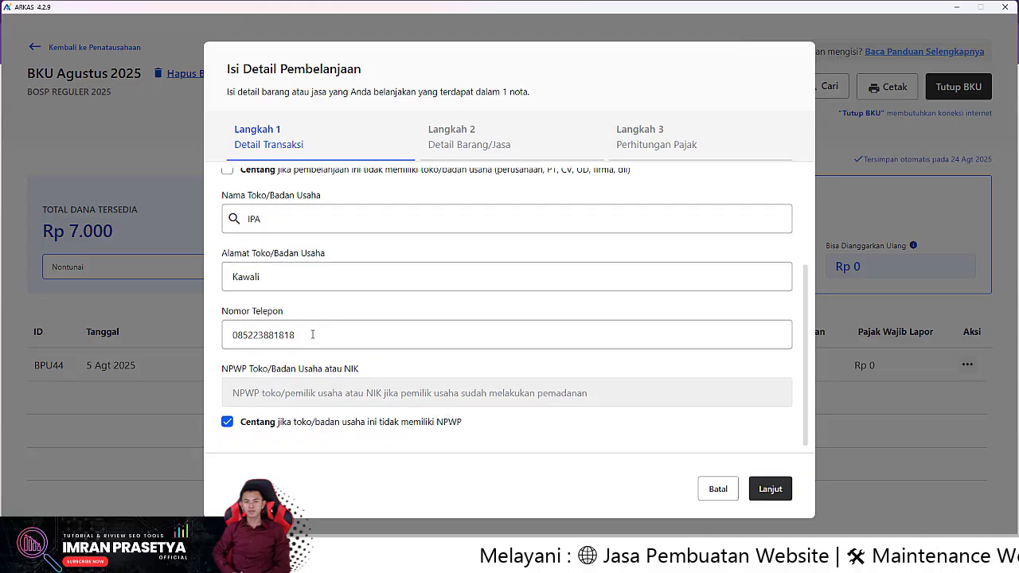
{"action": "left_click", "coordinate": [313, 334]}
{"action": "key", "text": "ctrl+a"}
{"action": "key", "text": "BackSpace"}
{"action": "left_click", "coordinate": [196, 289]}
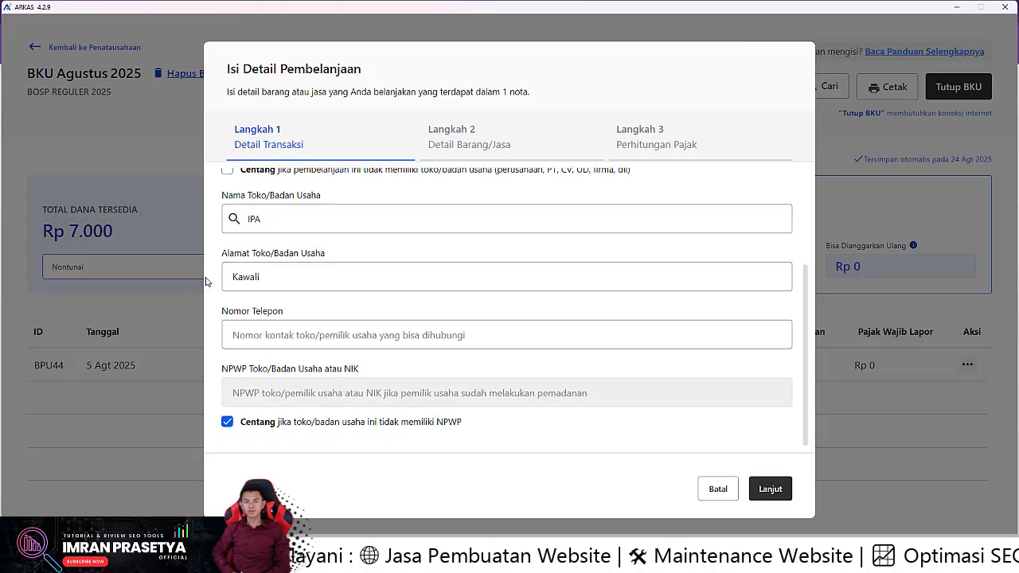
{"action": "left_click", "coordinate": [288, 335]}
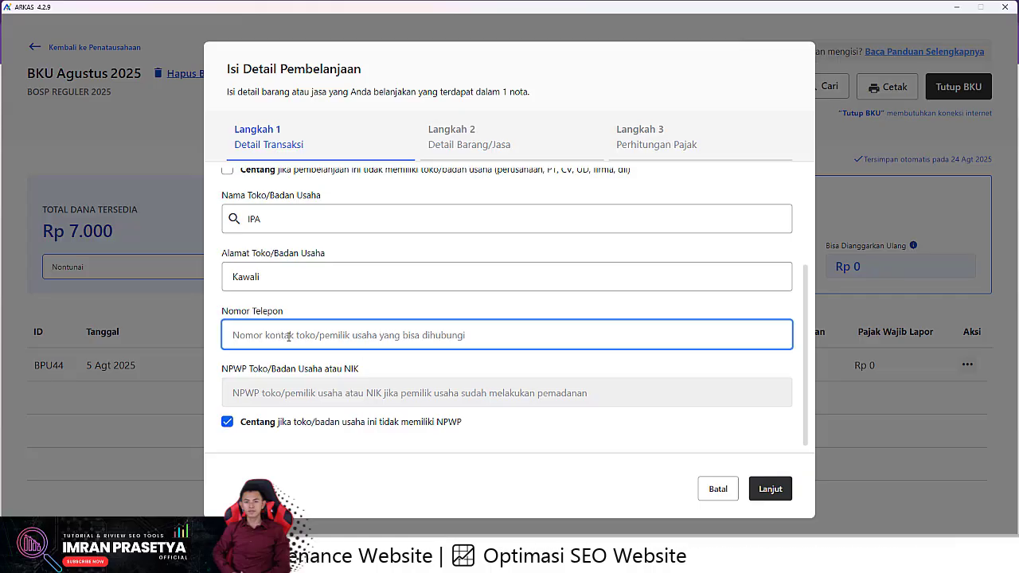
{"action": "key", "text": "ctrl+z"}
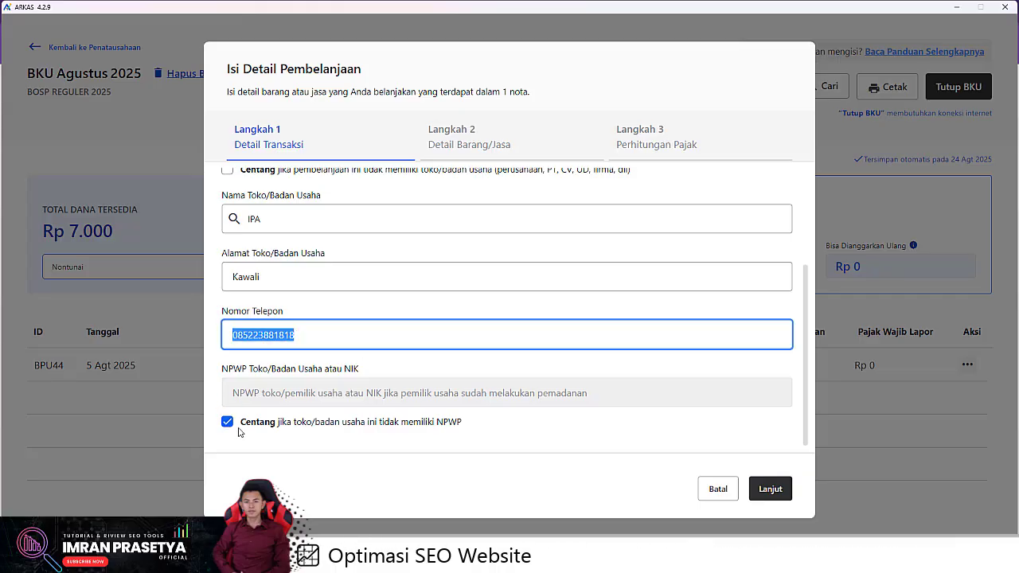
{"action": "left_click", "coordinate": [214, 353]}
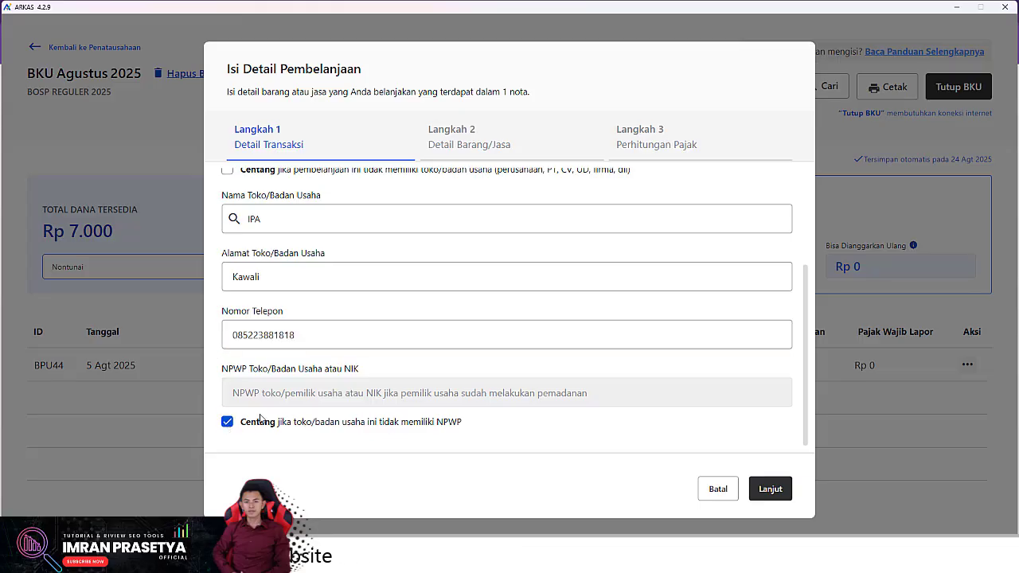
Mark the store as having no NPWP and proceed to the Detail Barang/Jasa stage.
{"action": "left_click", "coordinate": [285, 393]}
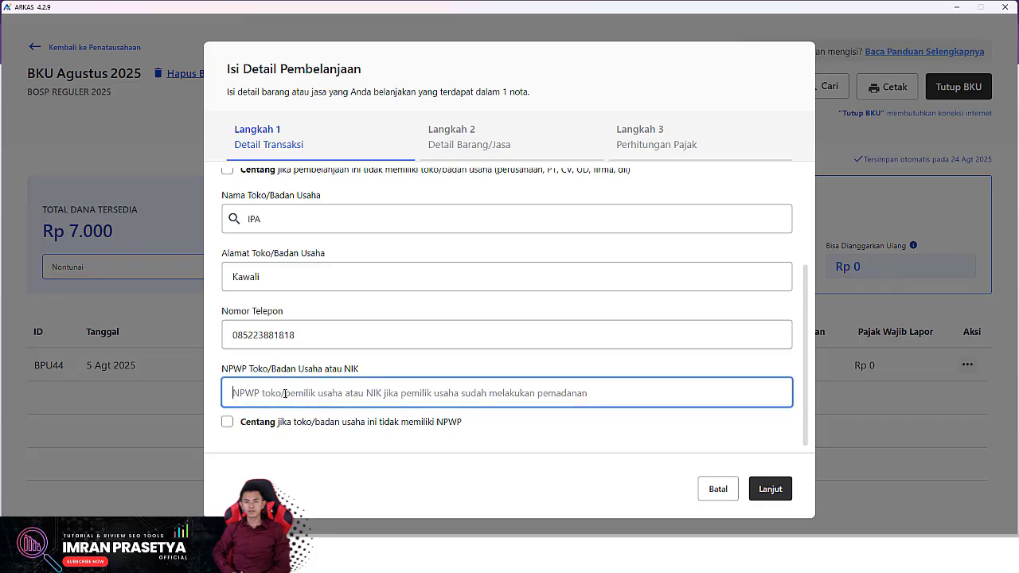
{"action": "left_click", "coordinate": [227, 423]}
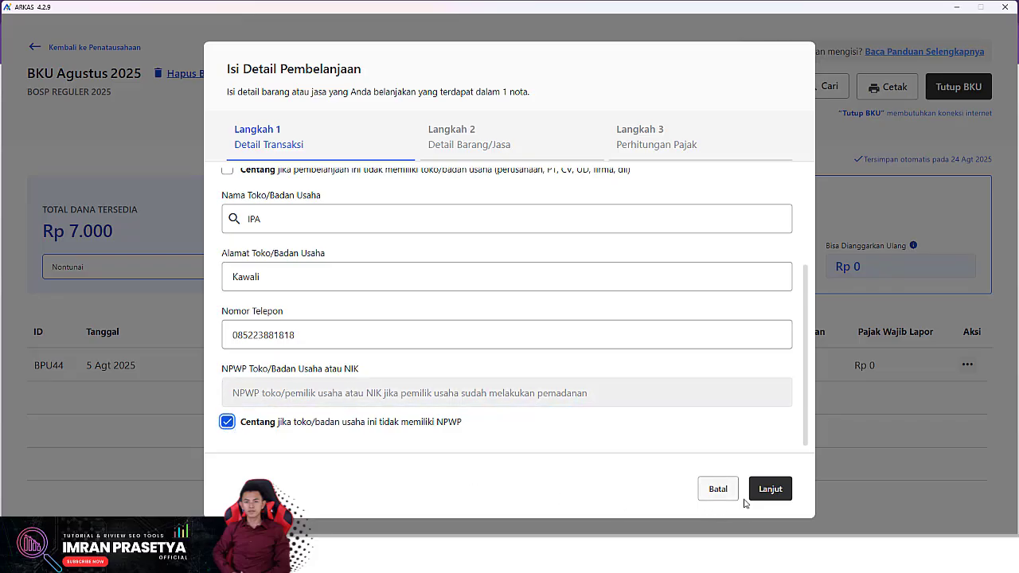
{"action": "left_click", "coordinate": [769, 489]}
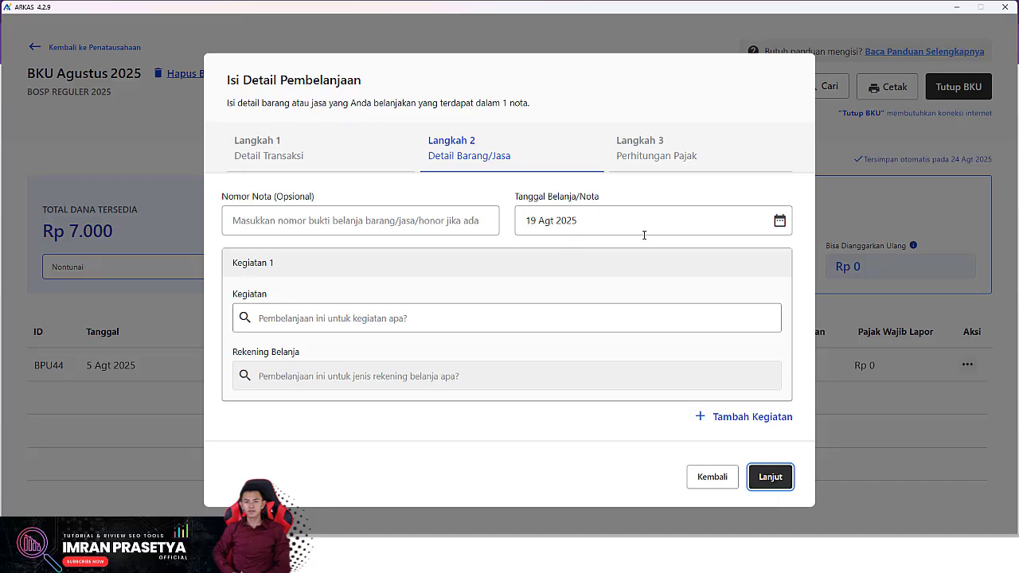
Go back to the Detail Transaksi stage, reselect 19 Agt 2025 as the transaction date, and return to Detail Barang/Jasa.
{"action": "left_click", "coordinate": [303, 220]}
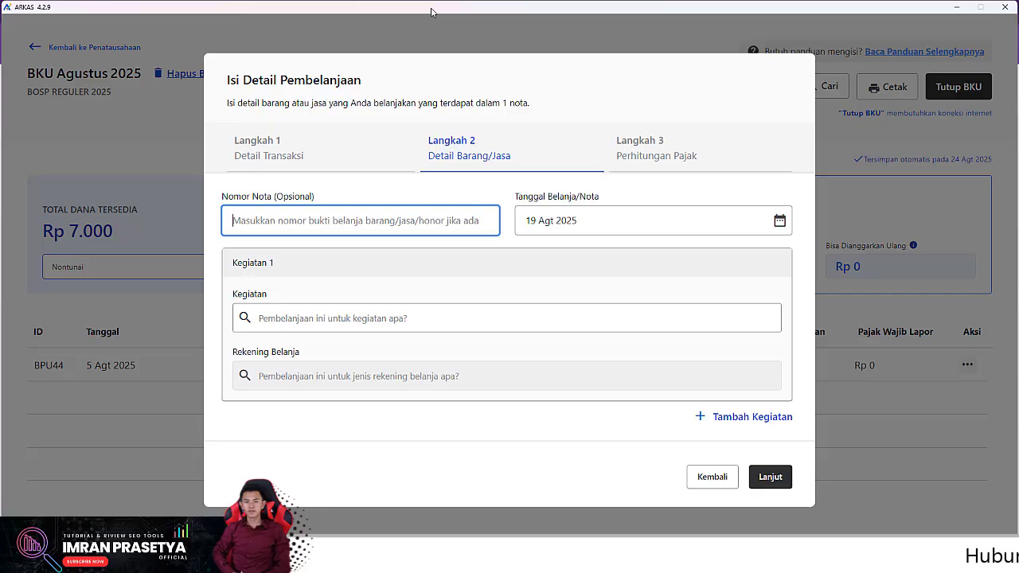
{"action": "left_click", "coordinate": [730, 472]}
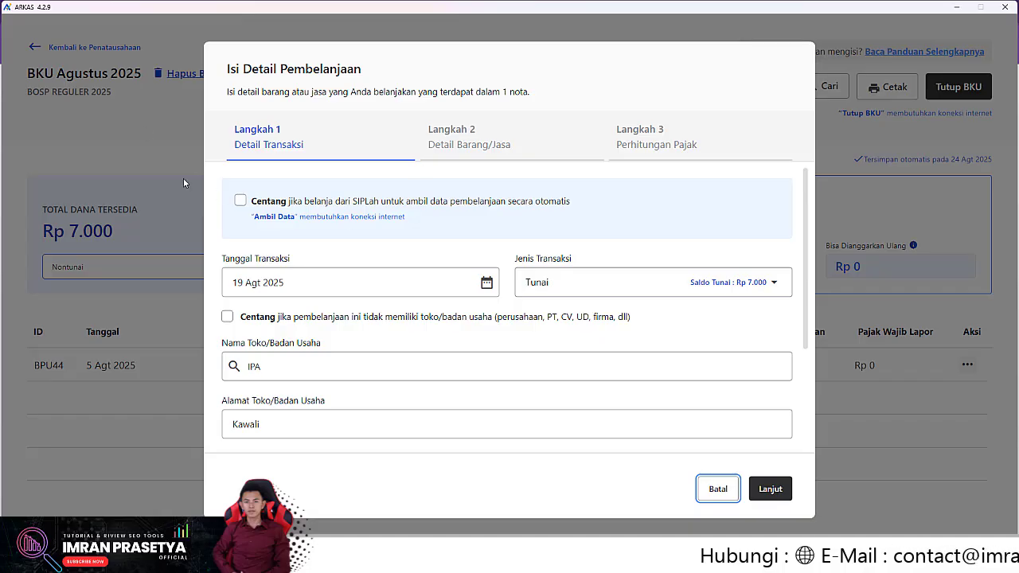
{"action": "left_click", "coordinate": [366, 286]}
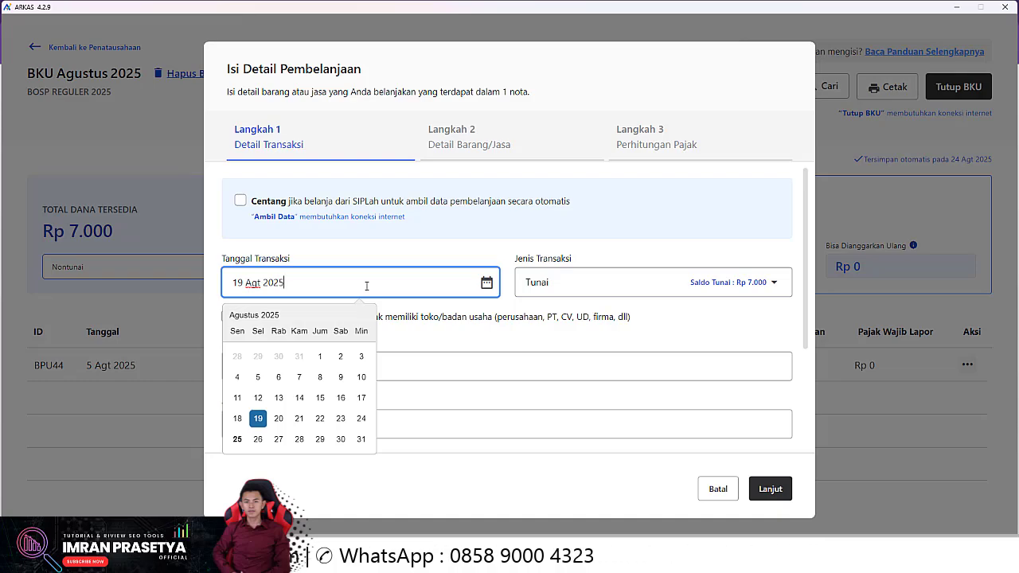
{"action": "left_click", "coordinate": [257, 420]}
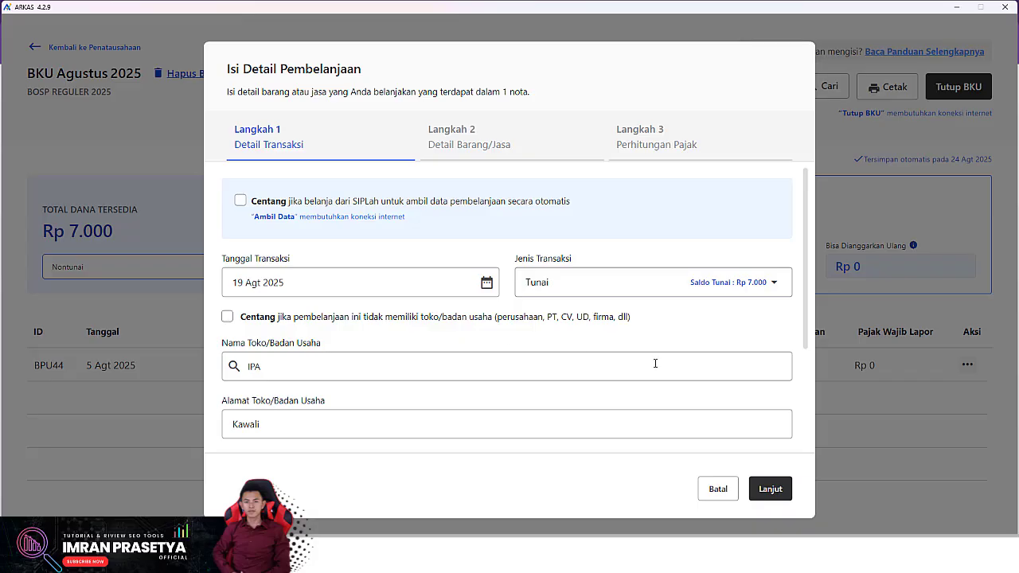
{"action": "left_click", "coordinate": [776, 490]}
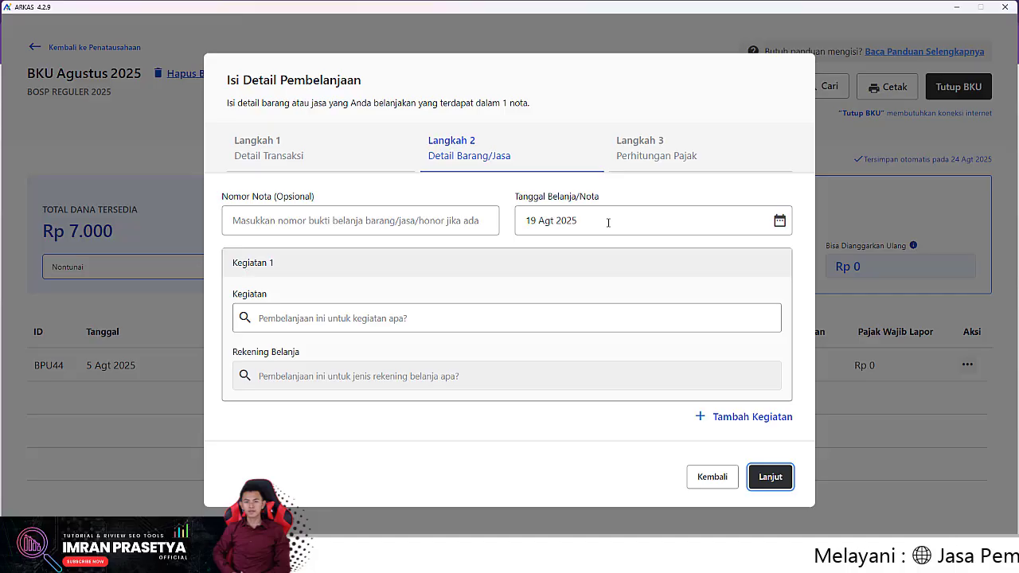
Set the expenditure's Tanggal Belanja/Nota to 14 Jul 2025 and leave the optional Nomor Nota empty.
{"action": "left_click", "coordinate": [608, 223]}
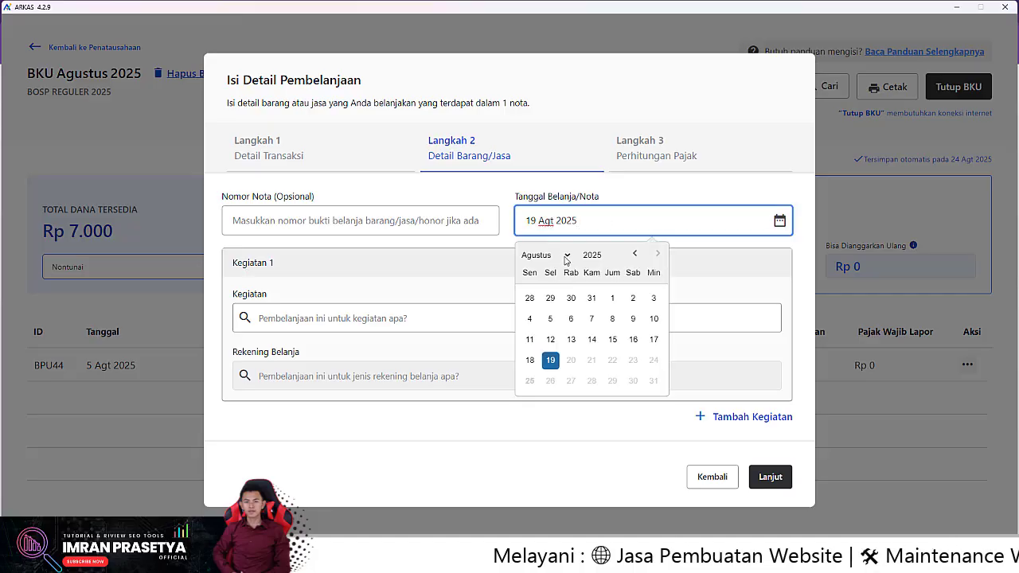
{"action": "left_click", "coordinate": [635, 254]}
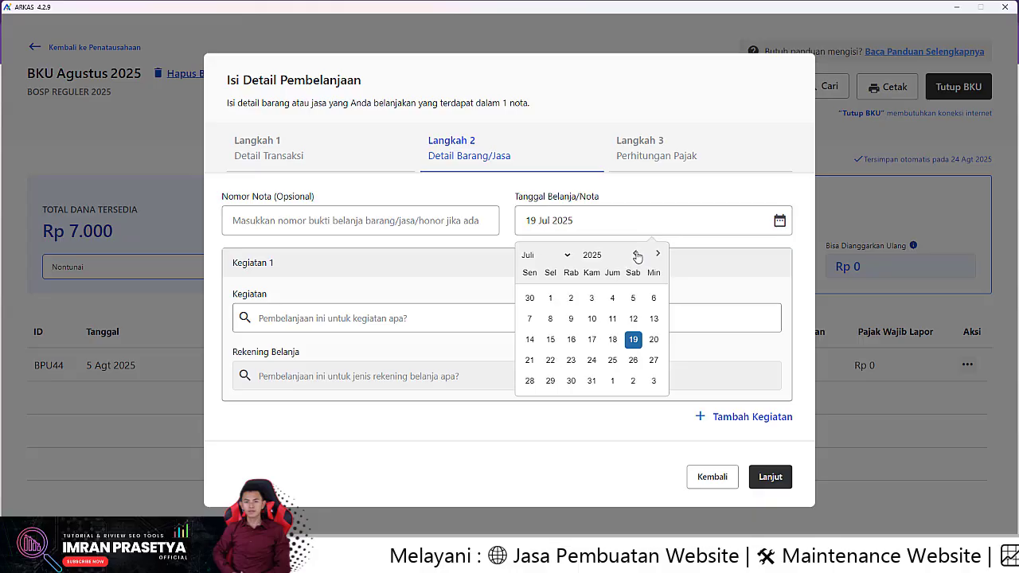
{"action": "left_click", "coordinate": [530, 340]}
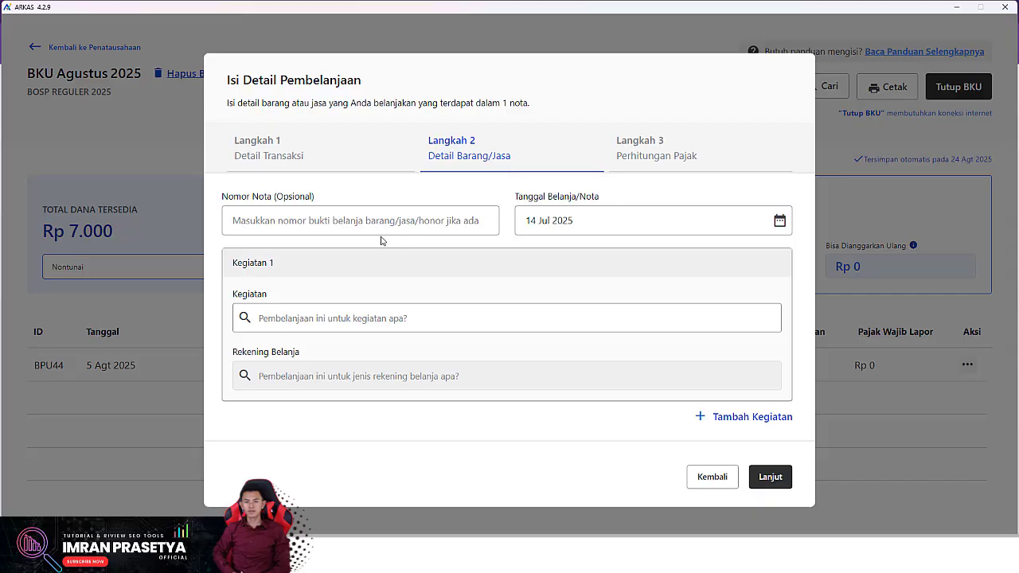
{"action": "left_click", "coordinate": [244, 223]}
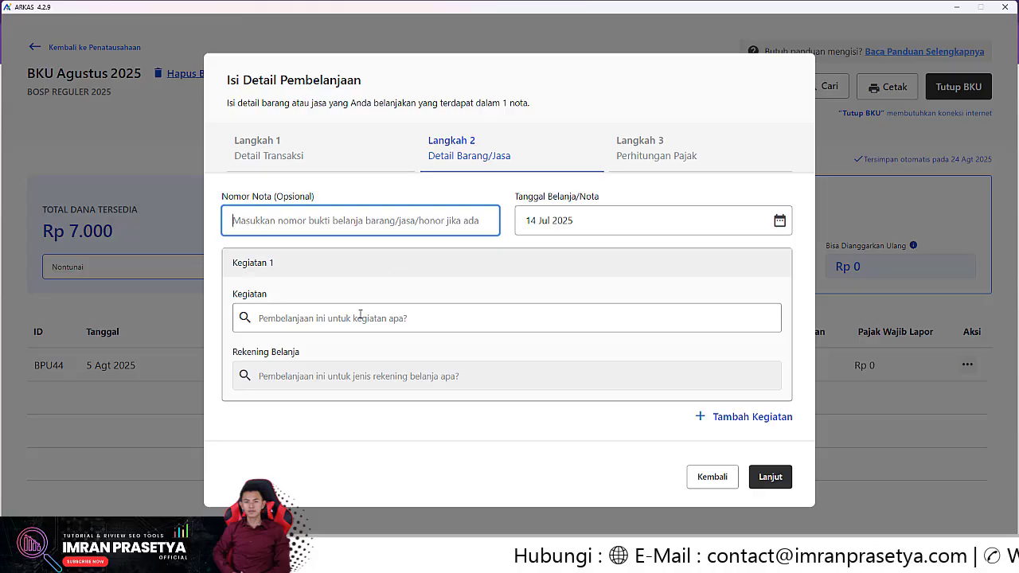
Try searching the Kegiatan list for "hvs", and clear the search text.
{"action": "left_click", "coordinate": [321, 318]}
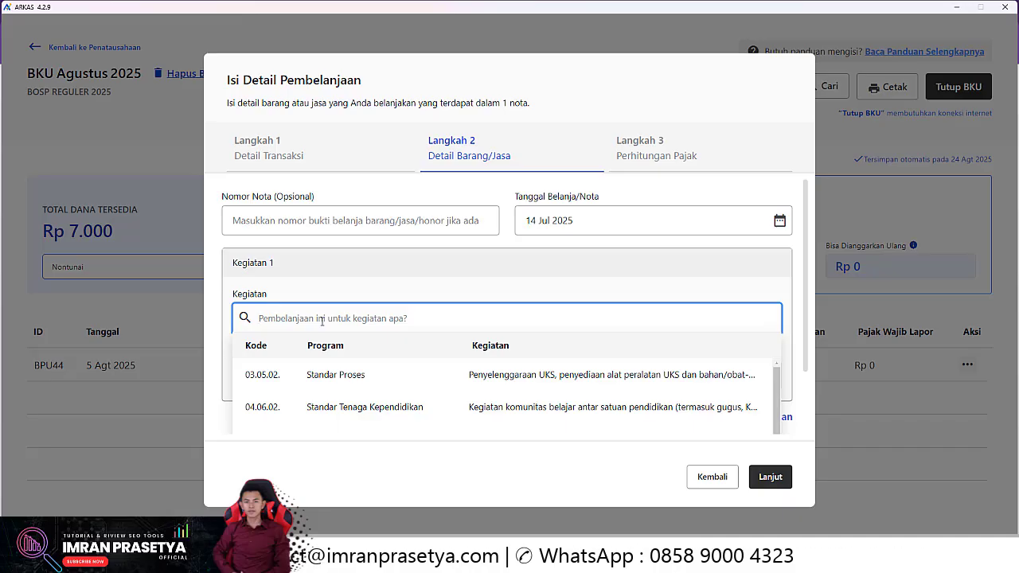
{"action": "type", "text": "hvs"}
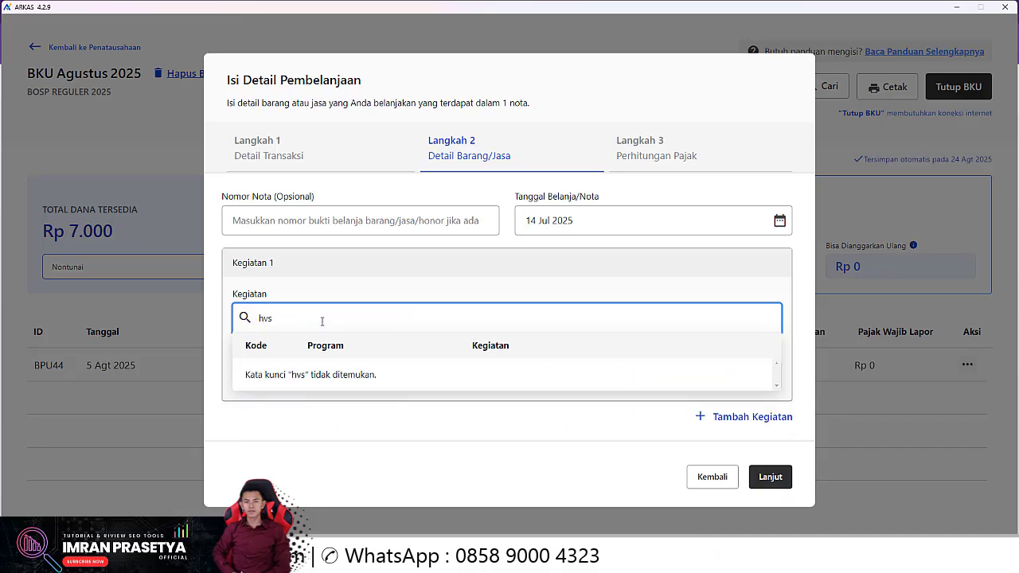
{"action": "key", "text": "ctrl+a"}
{"action": "key", "text": "BackSpace"}
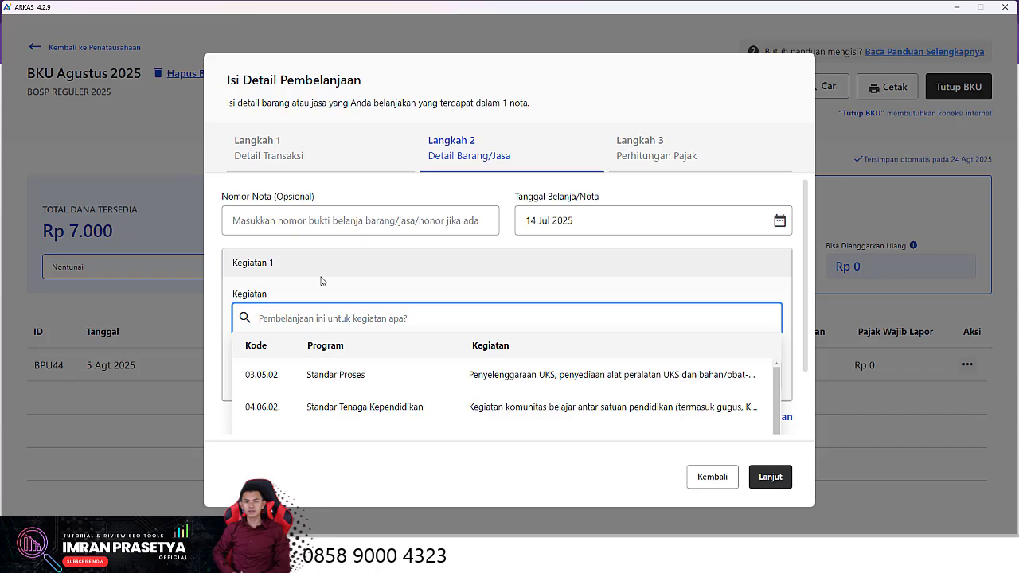
{"action": "left_click", "coordinate": [219, 225]}
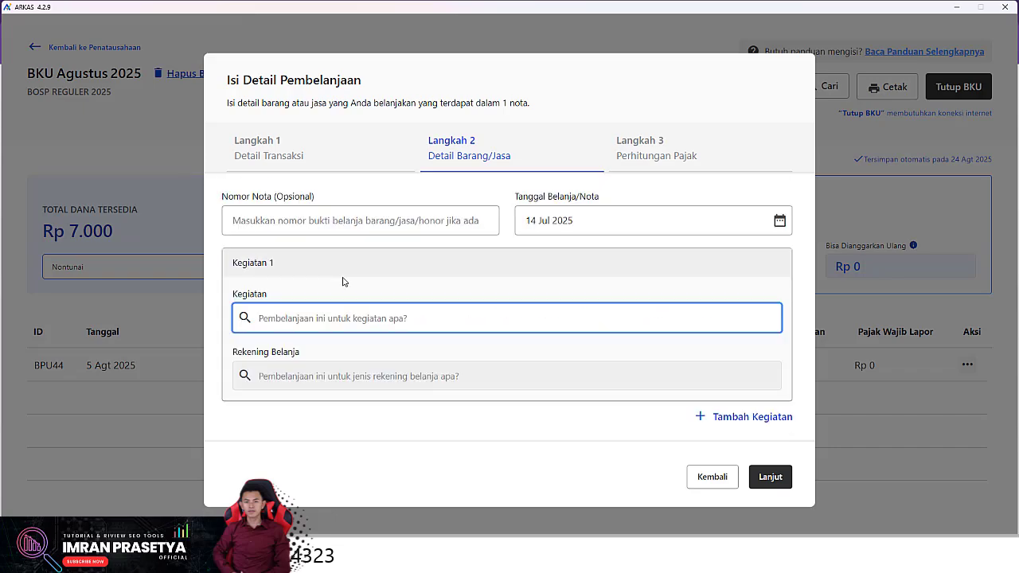
Search Kegiatan for "habis", choose Pembelian Bahan Habis Pakai, and set Rekening Belanja to Belanja Alat/Bahan untuk Kegiatan Kantor-Alat Tulis Kantor.
{"action": "left_click", "coordinate": [313, 317]}
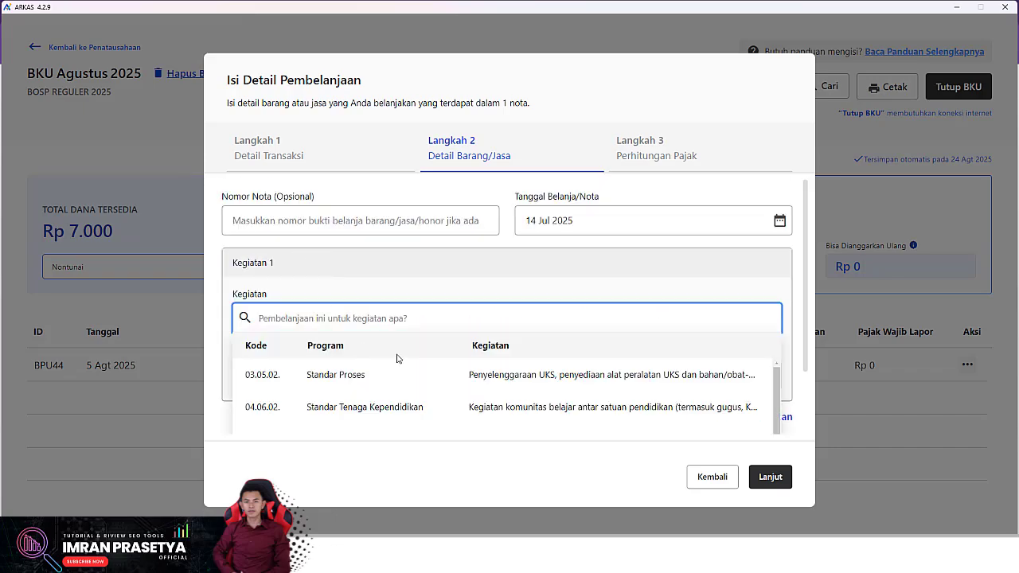
{"action": "scroll", "coordinate": [386, 364], "scroll_direction": "down", "scroll_amount": 2}
{"action": "scroll", "coordinate": [347, 378], "scroll_direction": "up", "scroll_amount": 2}
{"action": "type", "text": "habis"}
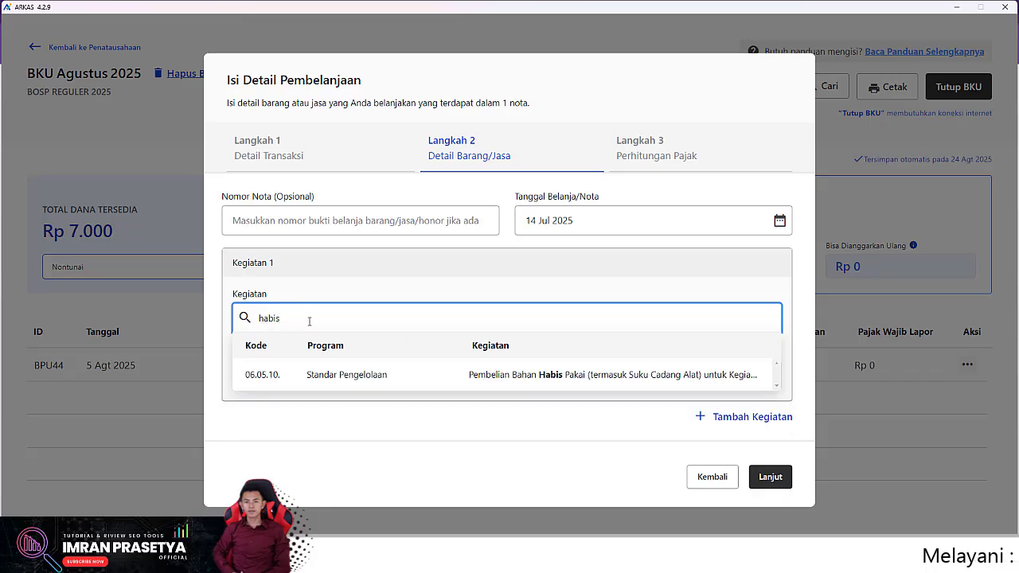
{"action": "left_click", "coordinate": [514, 381]}
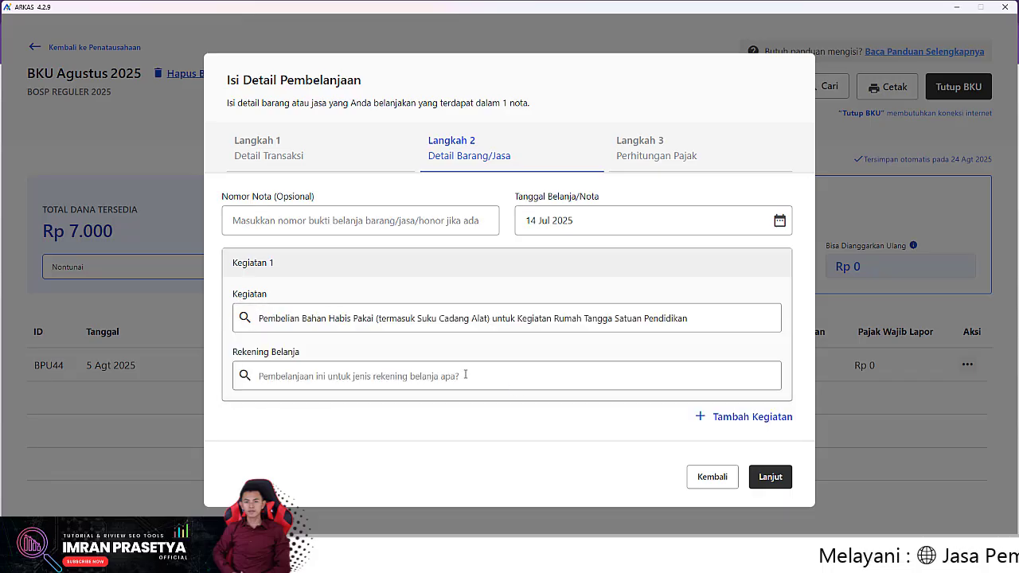
{"action": "left_click", "coordinate": [308, 370]}
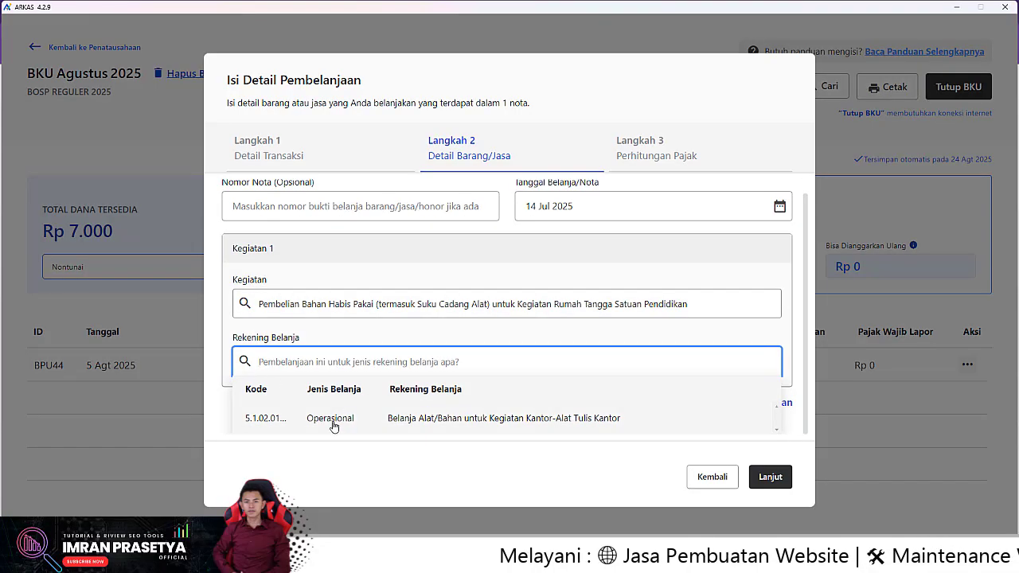
{"action": "left_click", "coordinate": [328, 422]}
Review the items under Uraian and include Kertas HVS 70 gram in the expenditure.
{"action": "scroll", "coordinate": [291, 419], "scroll_direction": "down", "scroll_amount": 3}
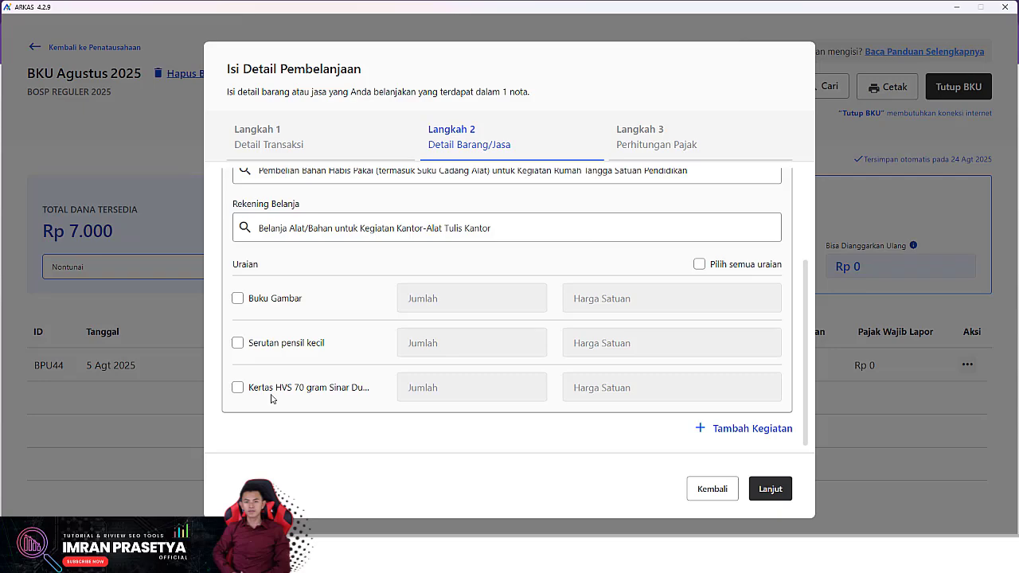
{"action": "scroll", "coordinate": [270, 399], "scroll_direction": "up", "scroll_amount": 3}
{"action": "scroll", "coordinate": [271, 399], "scroll_direction": "down", "scroll_amount": 3}
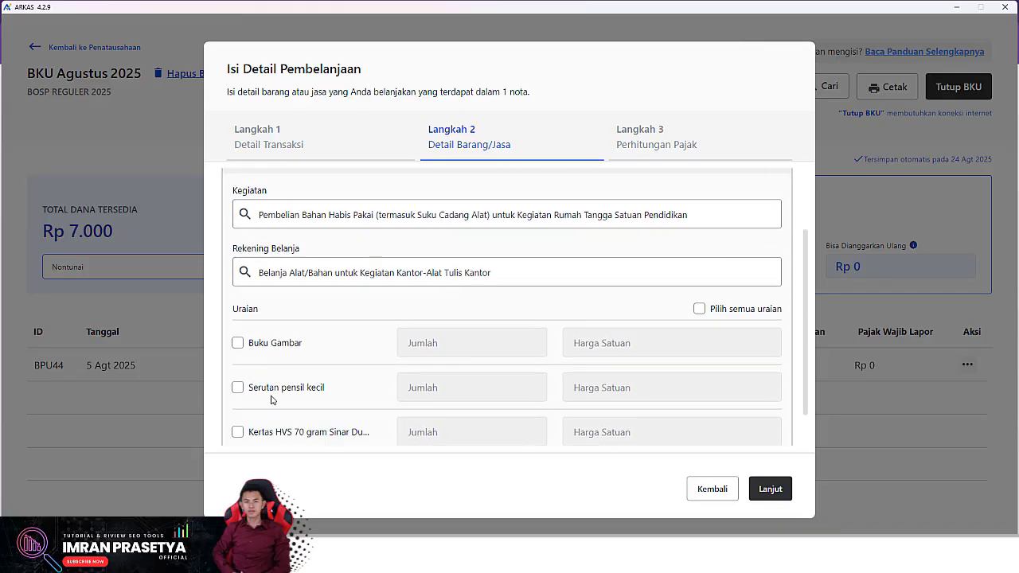
{"action": "scroll", "coordinate": [327, 400], "scroll_direction": "up", "scroll_amount": 1}
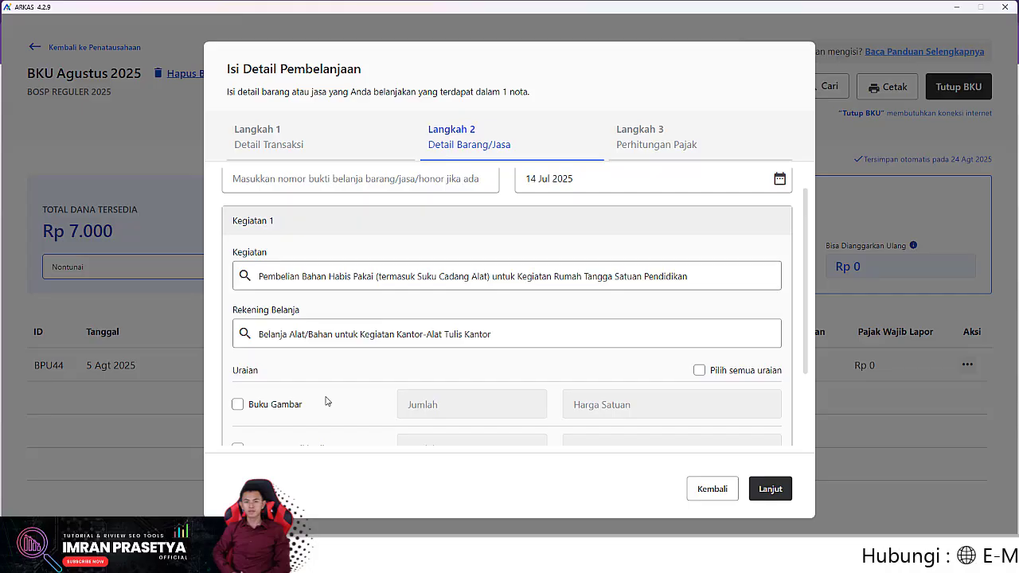
{"action": "scroll", "coordinate": [326, 401], "scroll_direction": "down", "scroll_amount": 1}
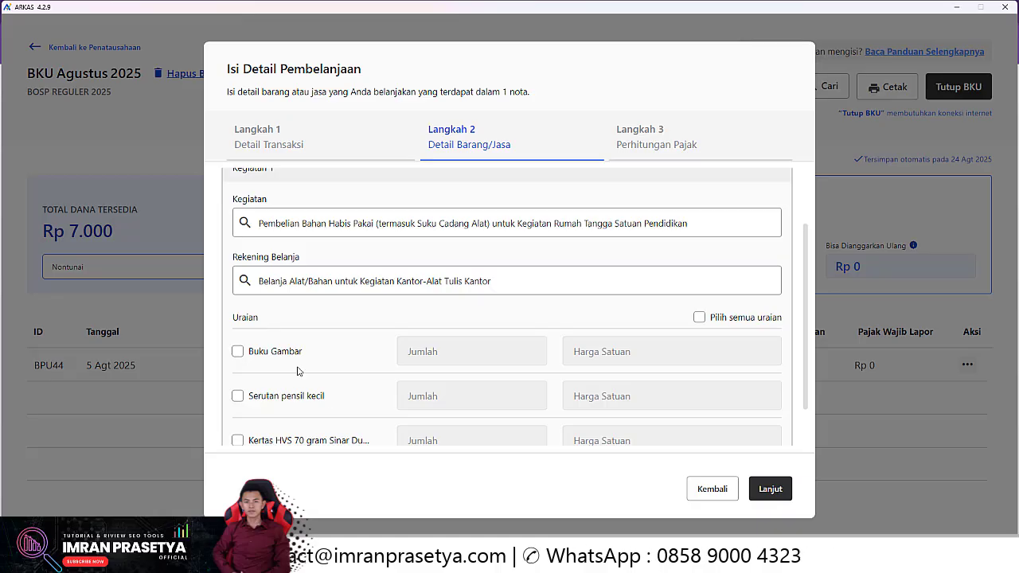
{"action": "scroll", "coordinate": [299, 353], "scroll_direction": "down", "scroll_amount": 1}
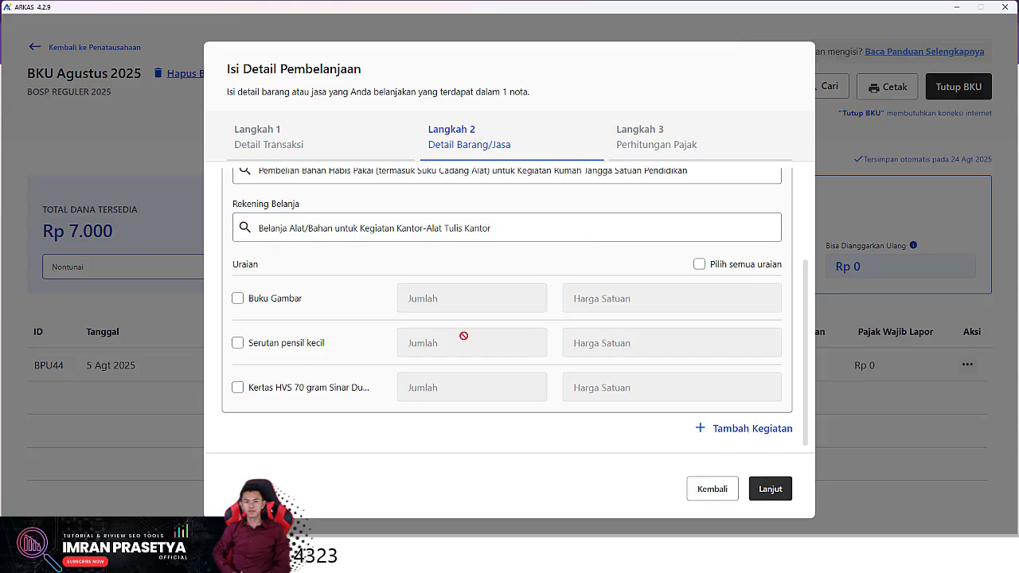
{"action": "left_click", "coordinate": [238, 388]}
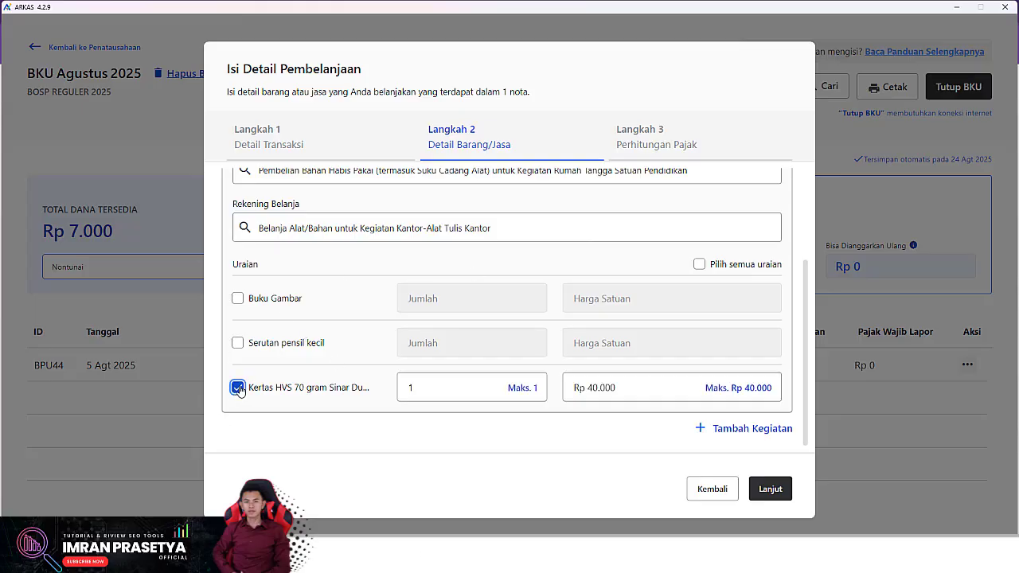
{"action": "scroll", "coordinate": [238, 388], "scroll_direction": "up", "scroll_amount": 3}
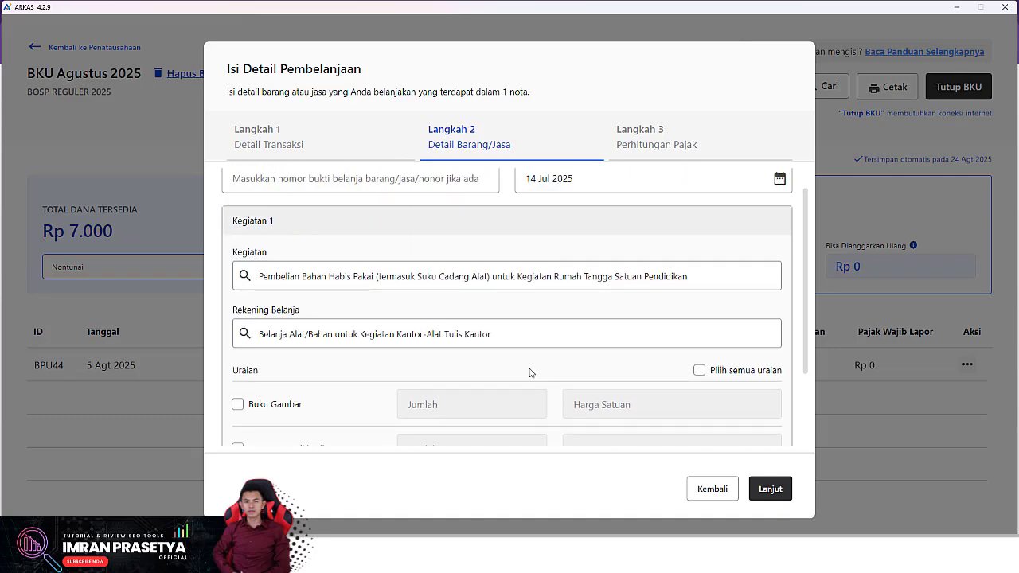
Go back to the Detail Transaksi stage and cancel the unsaved expenditure entry.
{"action": "left_click", "coordinate": [712, 489]}
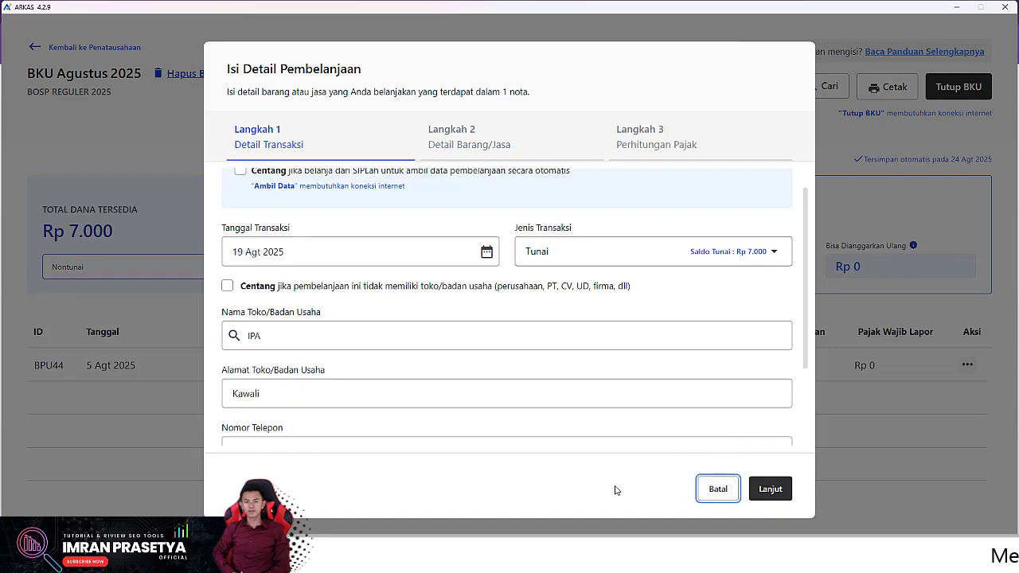
{"action": "left_click", "coordinate": [714, 492]}
{"action": "left_click", "coordinate": [521, 341]}
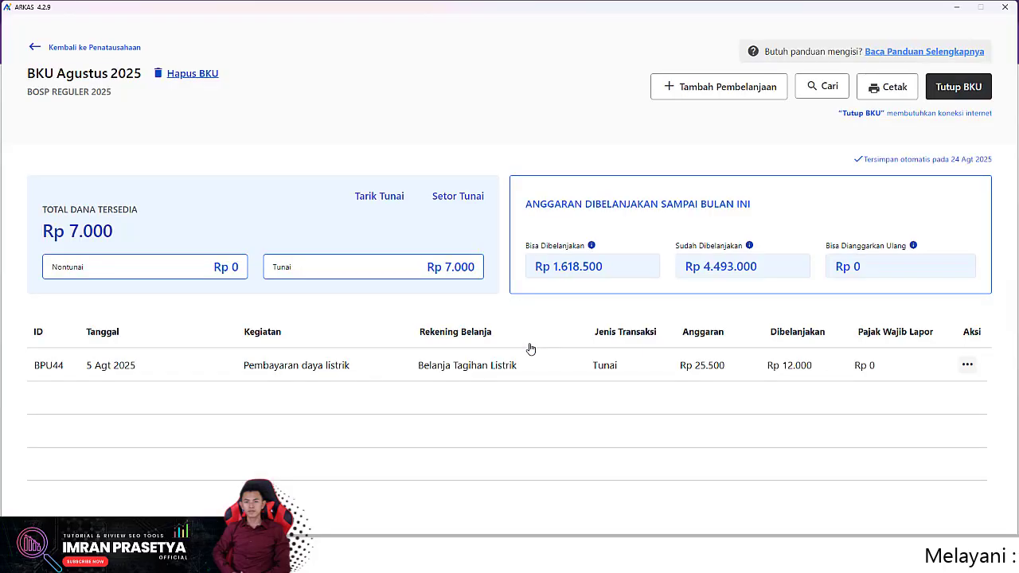
Open RKAS BOSP Reguler 2025 under Penganggaran and compare the items budgeted for Agustus with those for Juli.
{"action": "left_click", "coordinate": [30, 49]}
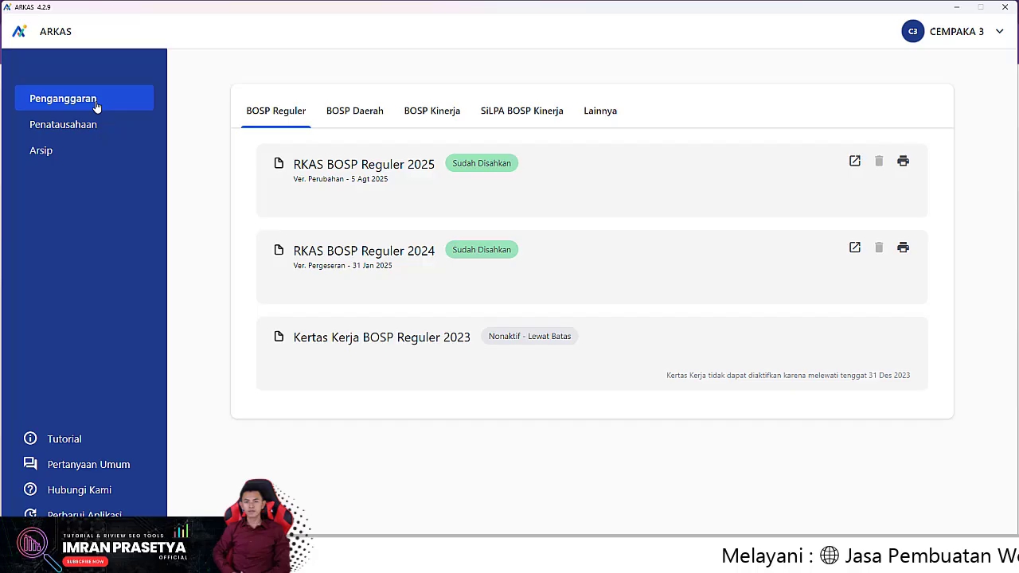
{"action": "left_click", "coordinate": [854, 161]}
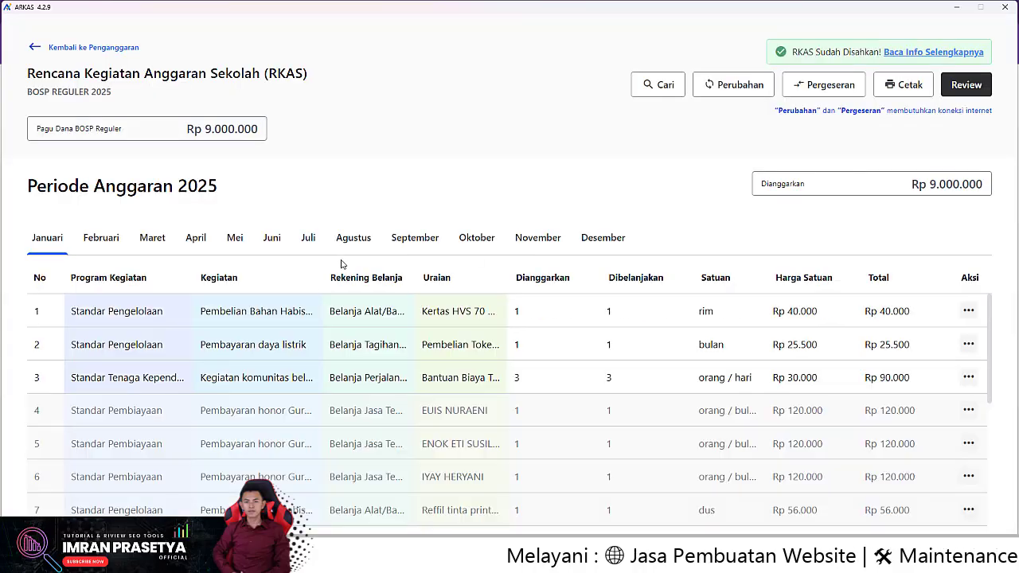
{"action": "left_click", "coordinate": [352, 241]}
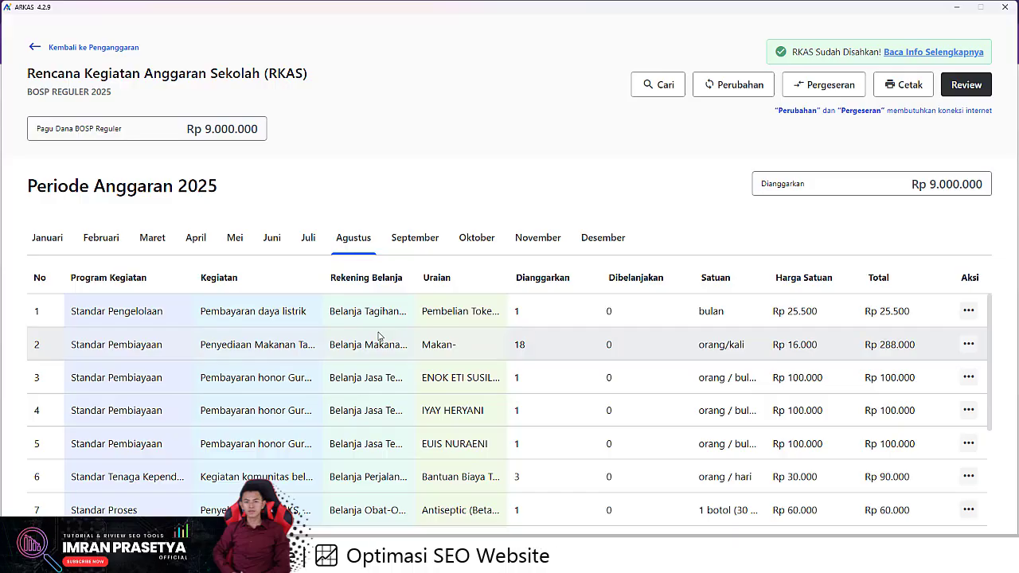
{"action": "scroll", "coordinate": [374, 366], "scroll_direction": "down", "scroll_amount": 3}
{"action": "scroll", "coordinate": [368, 393], "scroll_direction": "up", "scroll_amount": 3}
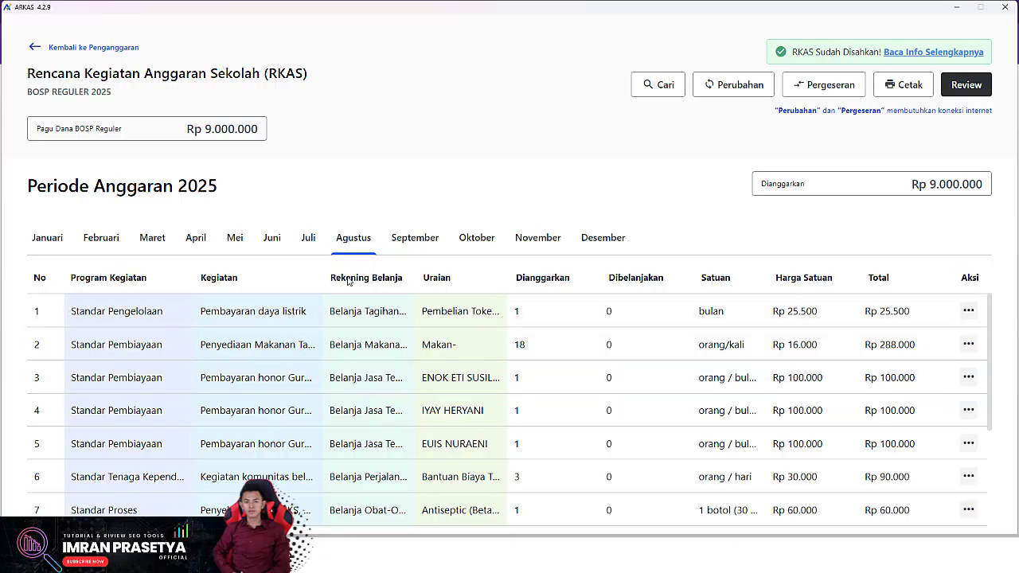
{"action": "left_click", "coordinate": [308, 239]}
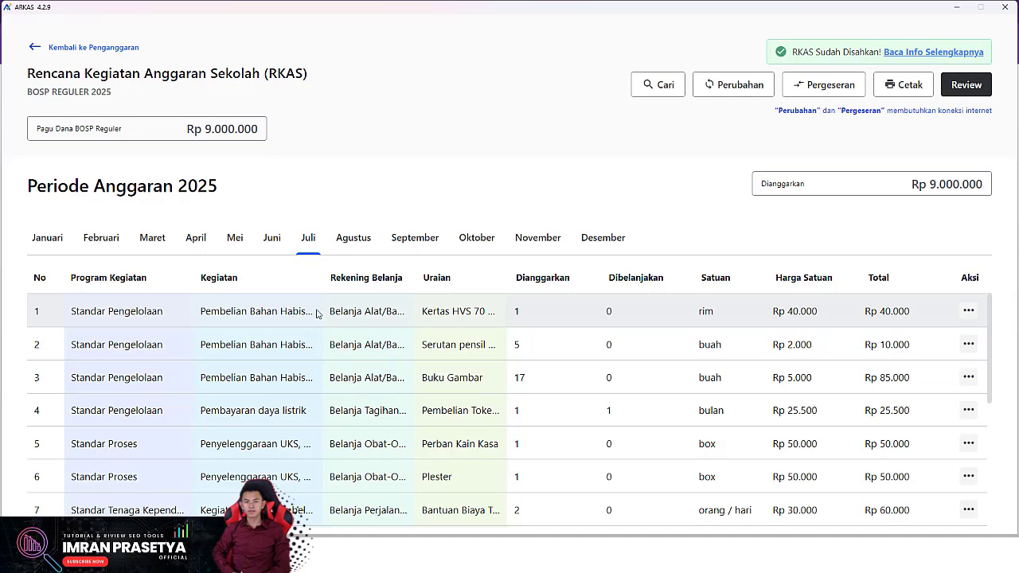
Leave the RKAS and reopen the Agustus BKU of BOSP Reguler 2025 under Penatausahaan.
{"action": "left_click", "coordinate": [32, 47]}
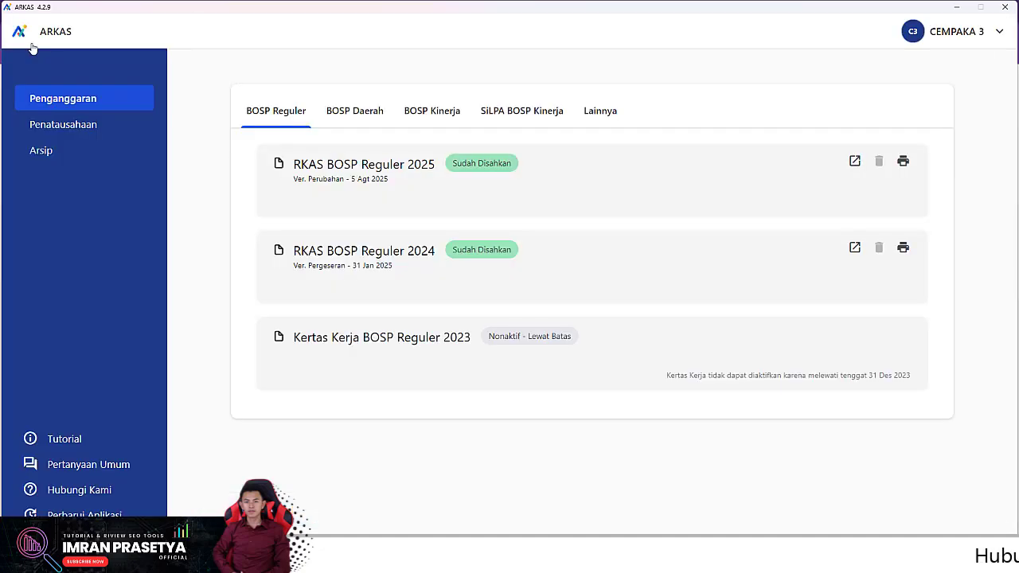
{"action": "left_click", "coordinate": [88, 127]}
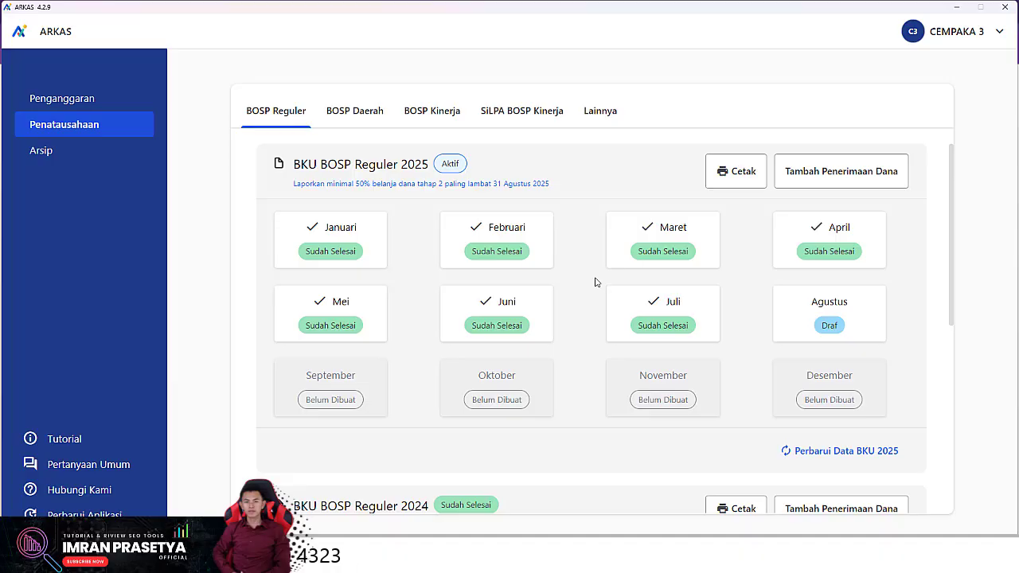
{"action": "left_click", "coordinate": [835, 315]}
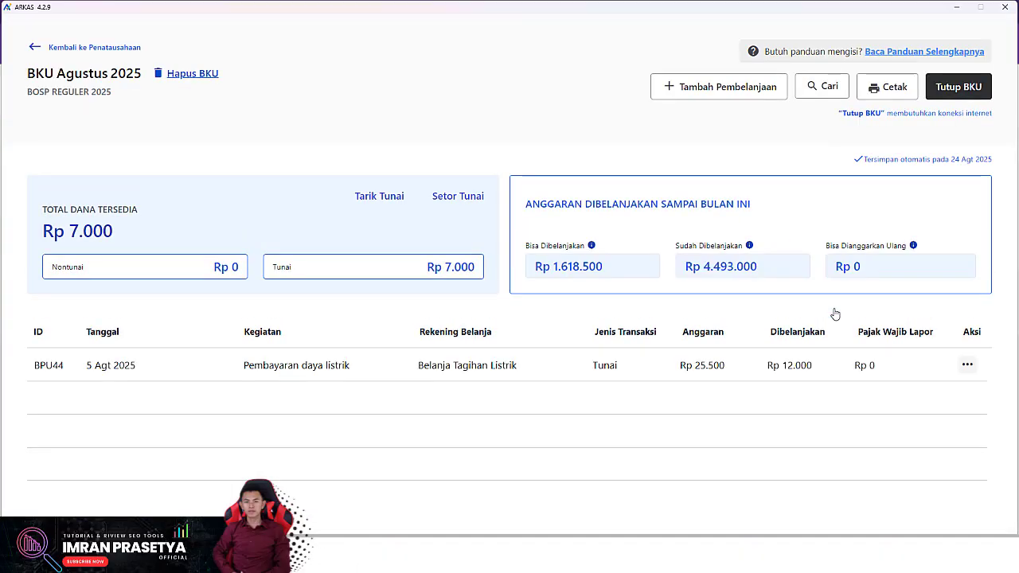